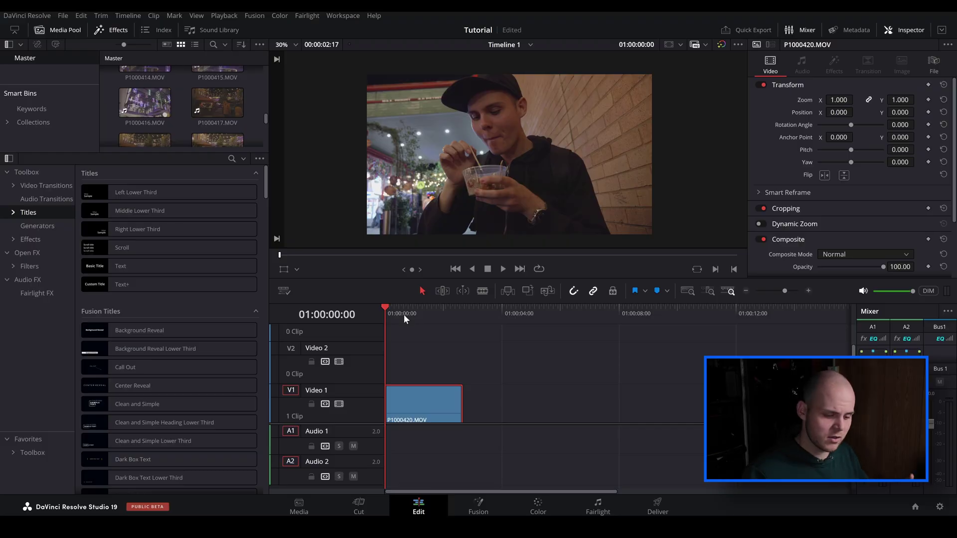
Step: Paste a copy of the food clip onto Video 3 and disable that track
{"action": "mouse_move", "coordinate": [407, 318]}
{"action": "left_mouse_down"}
{"action": "mouse_move", "coordinate": [443, 314]}
{"action": "mouse_move", "coordinate": [407, 318]}
{"action": "left_mouse_up"}
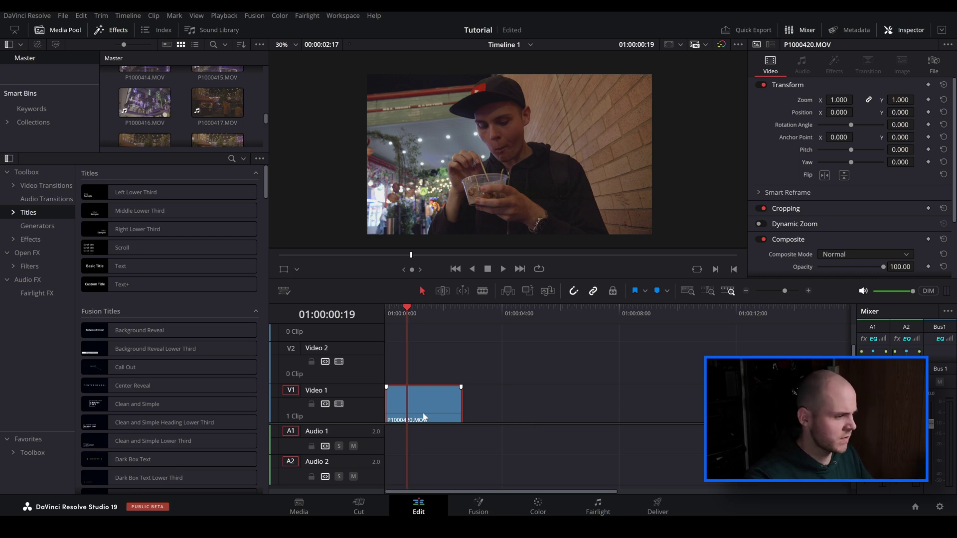
{"action": "mouse_move", "coordinate": [431, 318]}
{"action": "left_mouse_down"}
{"action": "mouse_move", "coordinate": [404, 317]}
{"action": "mouse_move", "coordinate": [416, 317]}
{"action": "left_mouse_up"}
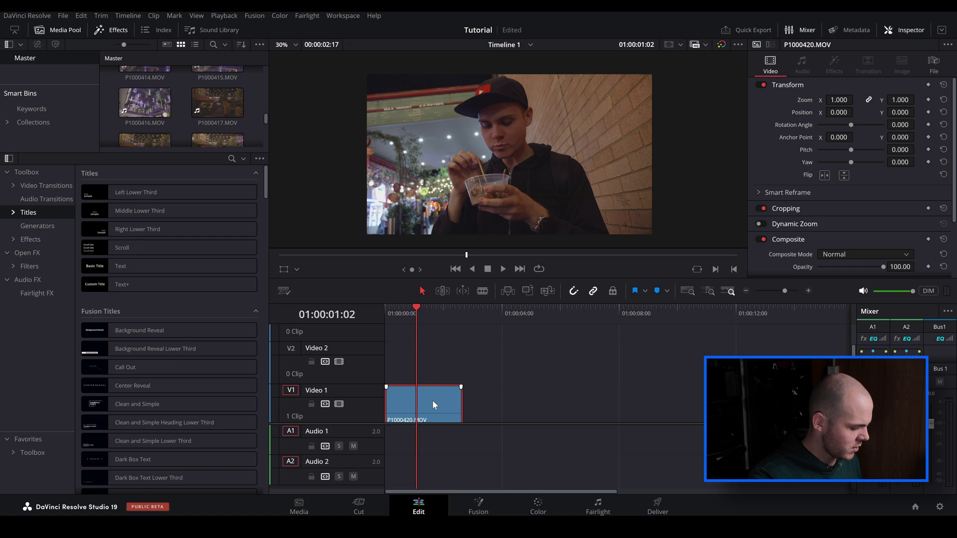
{"action": "left_click", "coordinate": [462, 319]}
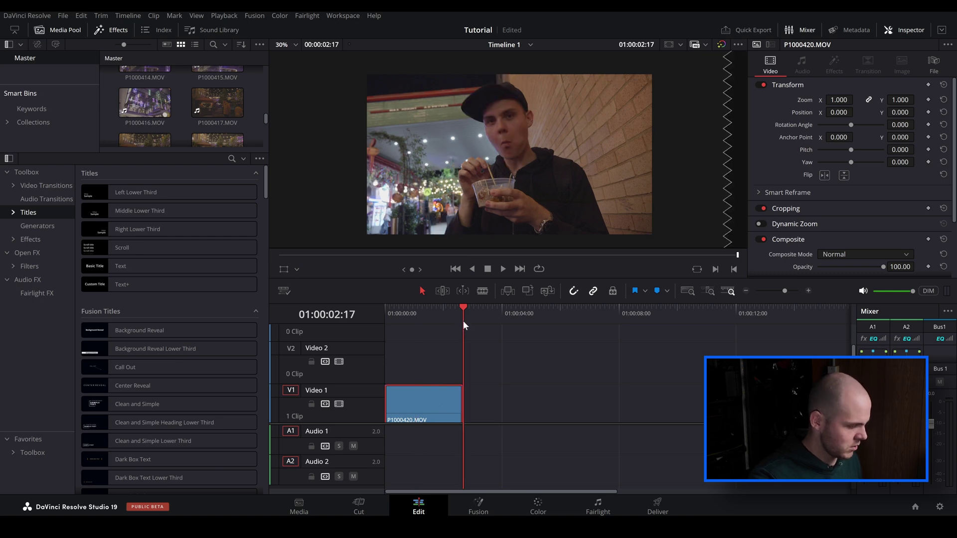
{"action": "key", "text": "ctrl+v"}
{"action": "mouse_move", "coordinate": [492, 394]}
{"action": "left_mouse_down"}
{"action": "mouse_move", "coordinate": [486, 356]}
{"action": "mouse_move", "coordinate": [402, 371]}
{"action": "mouse_move", "coordinate": [404, 358]}
{"action": "left_mouse_up"}
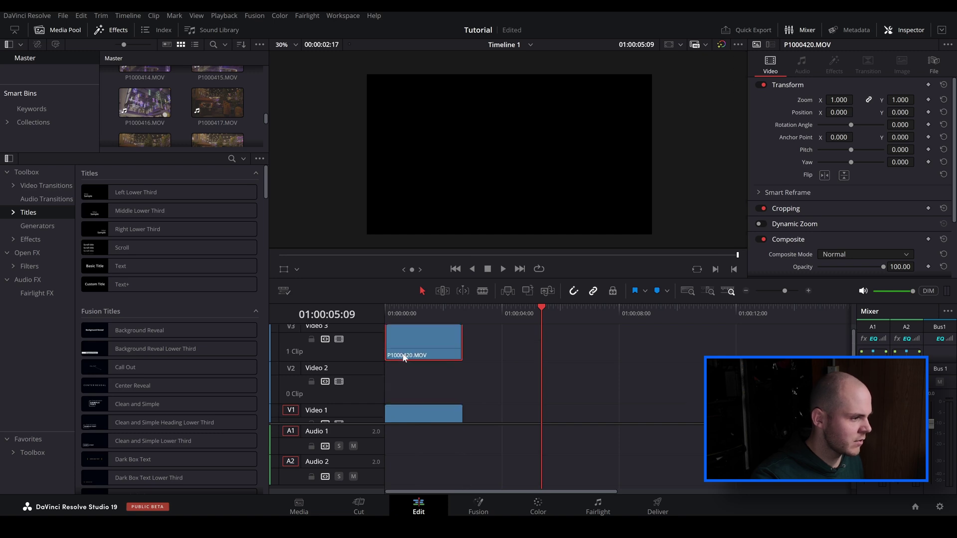
{"action": "left_click", "coordinate": [339, 339]}
{"action": "left_click", "coordinate": [388, 316]}
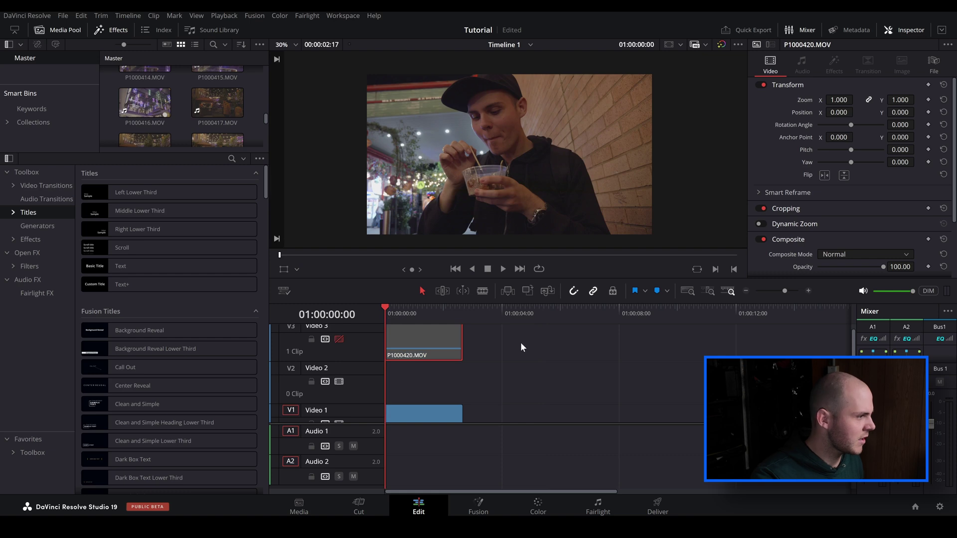
Step: Drop a Text title onto Video 2 and replace its text with 'FOOD SAMPLE'
{"action": "left_click_drag", "start_coordinate": [121, 266], "coordinate": [388, 378]}
{"action": "scroll", "coordinate": [178, 364], "scroll_direction": "down", "scroll_amount": 5}
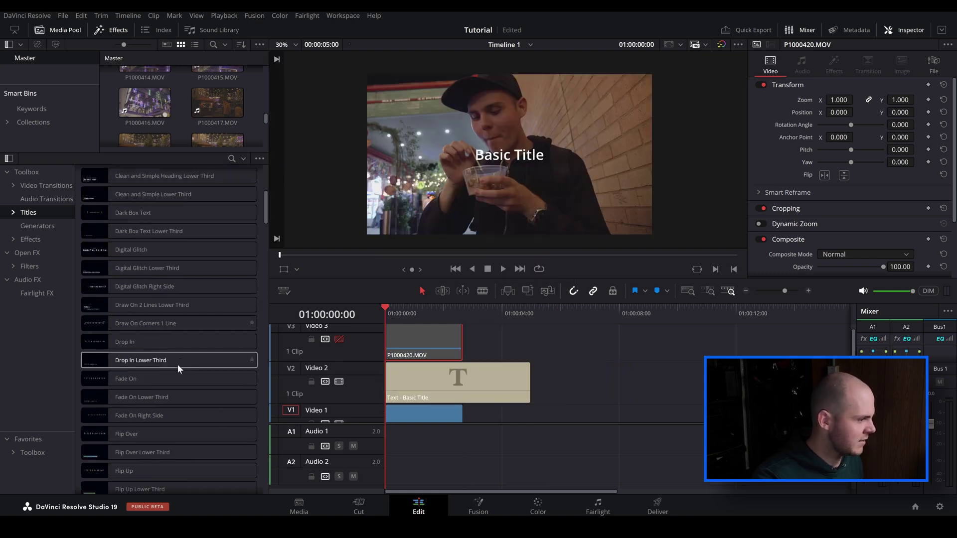
{"action": "scroll", "coordinate": [157, 301], "scroll_direction": "down", "scroll_amount": 5}
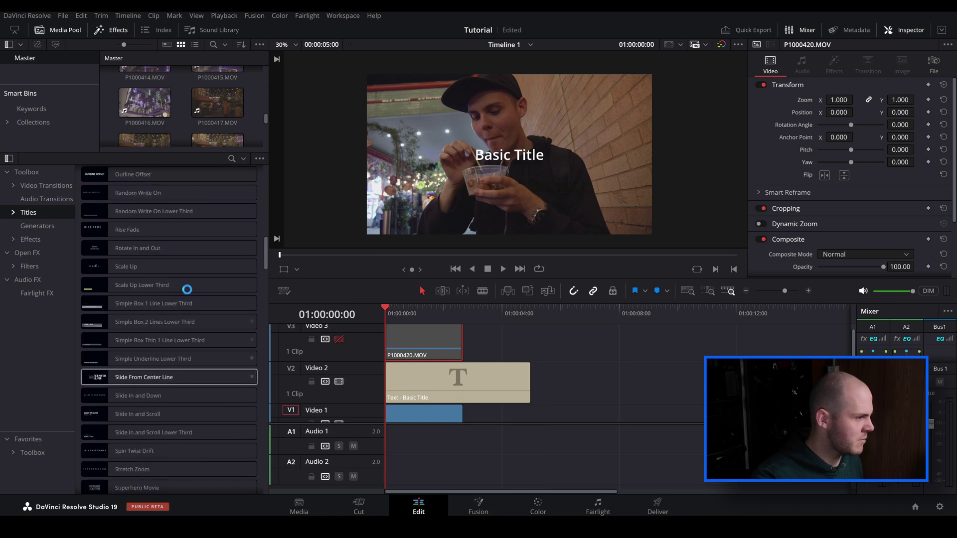
{"action": "scroll", "coordinate": [187, 289], "scroll_direction": "up", "scroll_amount": 10}
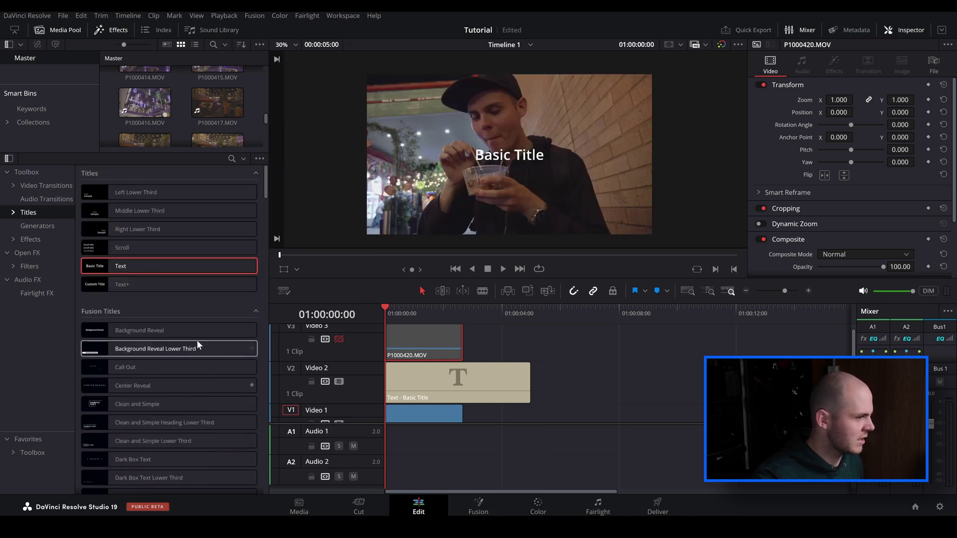
{"action": "left_click", "coordinate": [444, 384]}
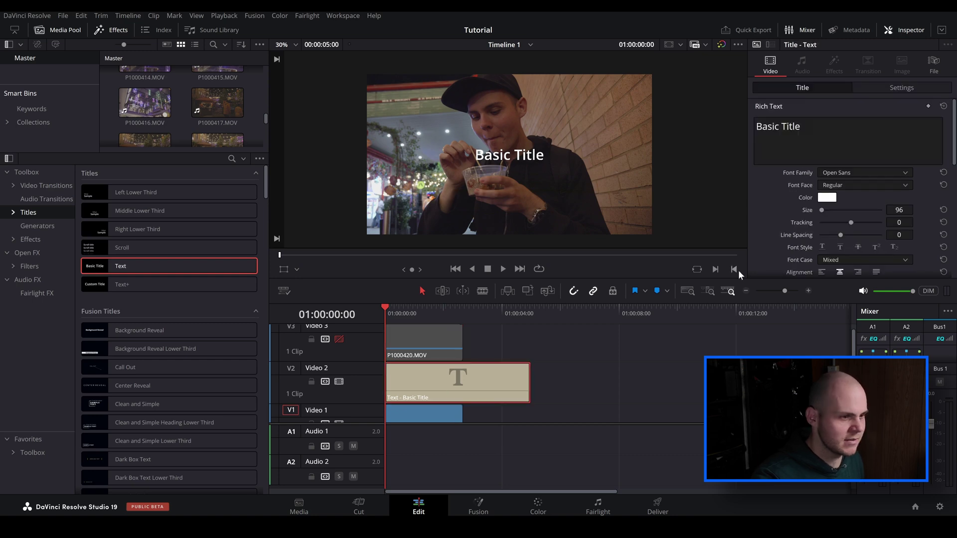
{"action": "left_click", "coordinate": [797, 144]}
{"action": "key", "text": "ctrl+a"}
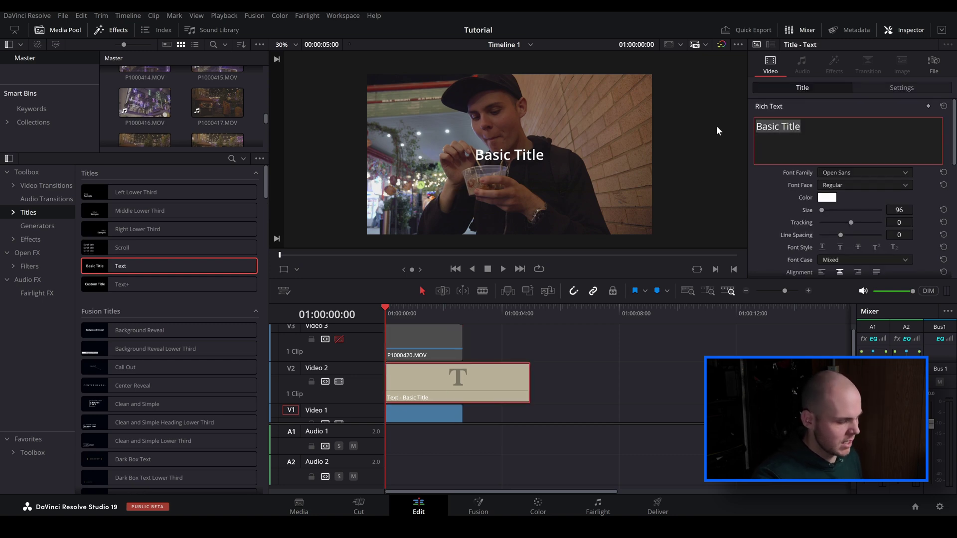
{"action": "type", "text": "F"}
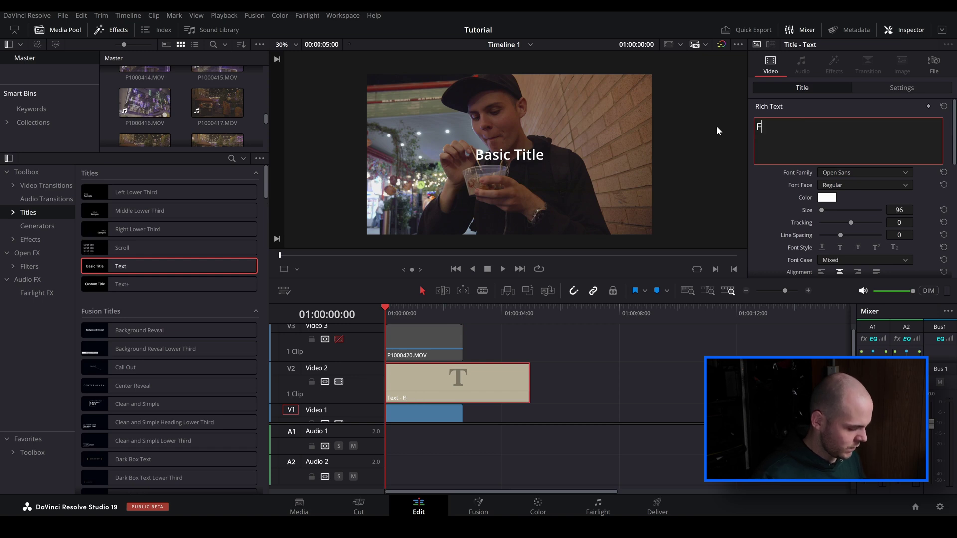
{"action": "type", "text": "OOD SAMPLE"}
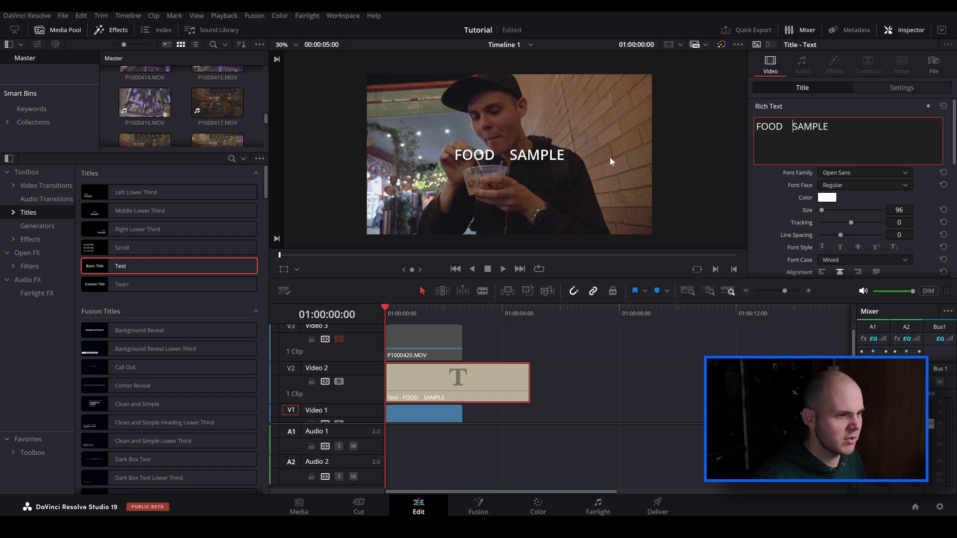
Step: Set the title to Impact, size 243, positioned at X 64, Y 348
{"action": "left_click", "coordinate": [865, 173]}
{"action": "scroll", "coordinate": [854, 291], "scroll_direction": "up", "scroll_amount": 3}
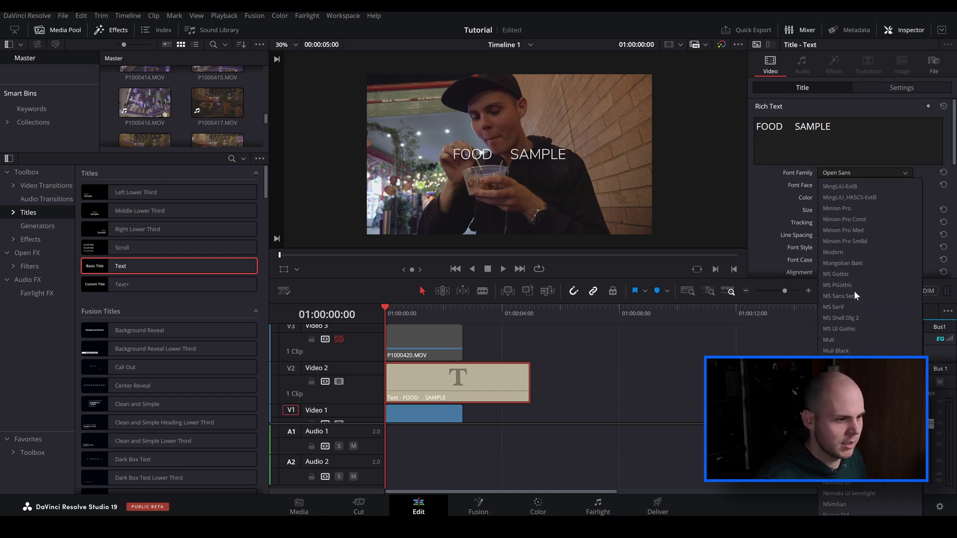
{"action": "scroll", "coordinate": [854, 291], "scroll_direction": "up", "scroll_amount": 5}
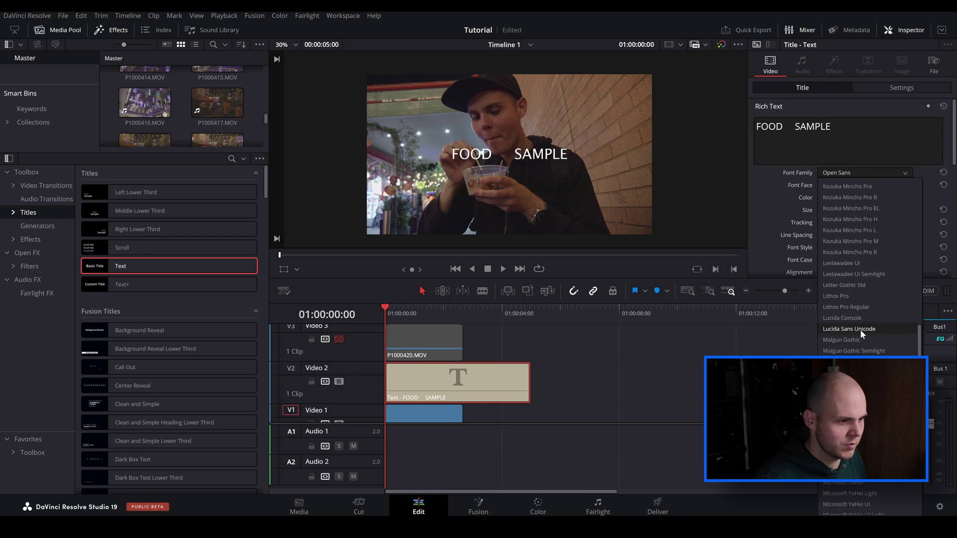
{"action": "scroll", "coordinate": [863, 286], "scroll_direction": "up", "scroll_amount": 2}
{"action": "left_click", "coordinate": [863, 286]}
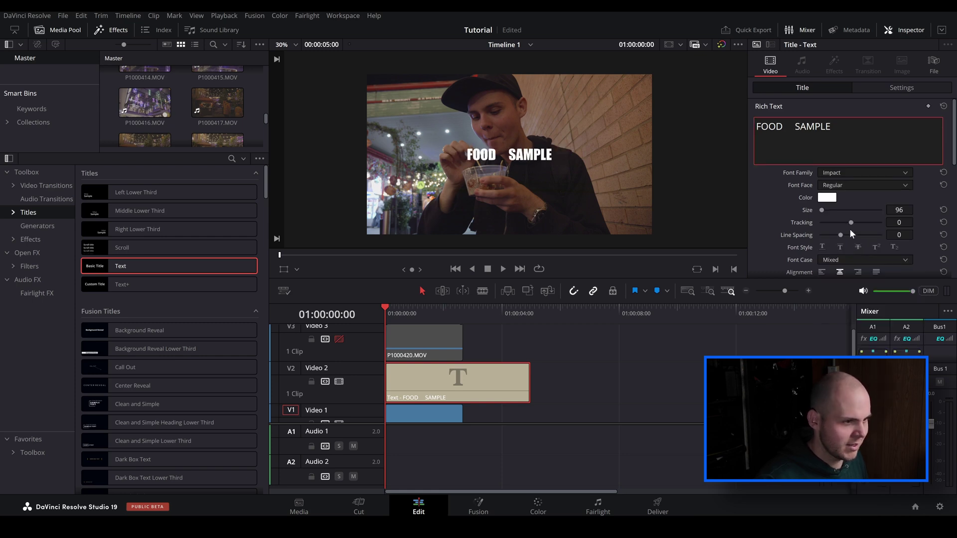
{"action": "mouse_move", "coordinate": [895, 207]}
{"action": "left_mouse_down"}
{"action": "mouse_move", "coordinate": [925, 210]}
{"action": "mouse_move", "coordinate": [895, 208]}
{"action": "left_mouse_up"}
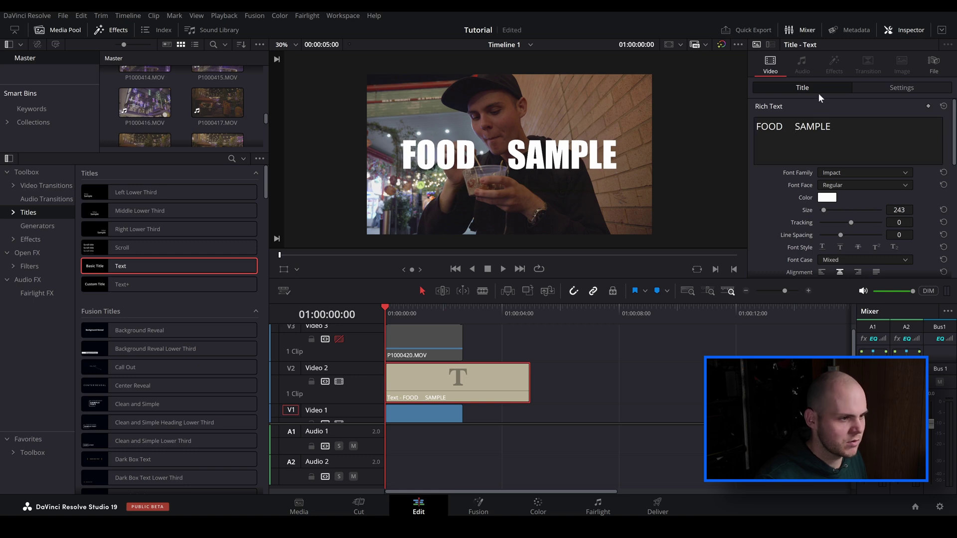
{"action": "left_click", "coordinate": [886, 91]}
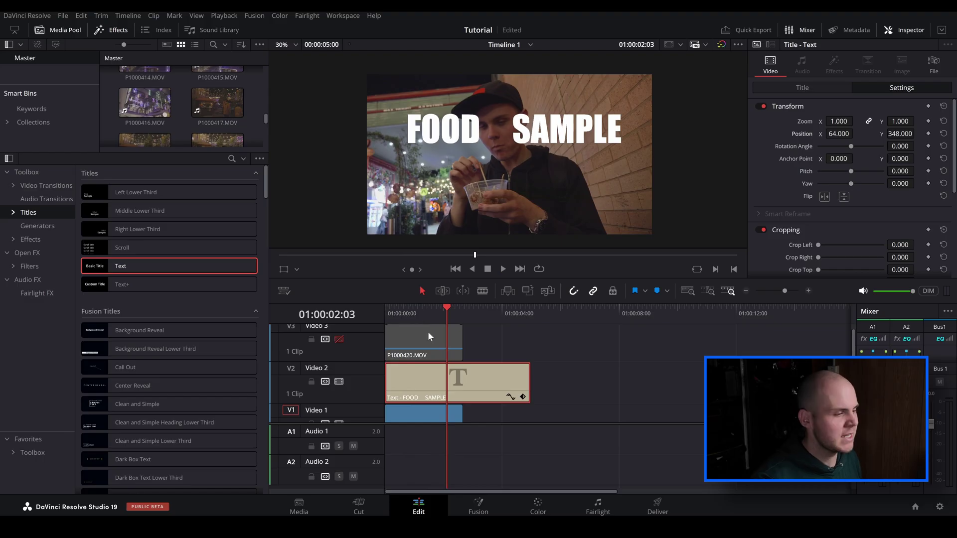
{"action": "mouse_move", "coordinate": [420, 316]}
{"action": "left_mouse_down"}
{"action": "mouse_move", "coordinate": [411, 316]}
{"action": "mouse_move", "coordinate": [446, 322]}
{"action": "mouse_move", "coordinate": [431, 321]}
{"action": "left_mouse_up"}
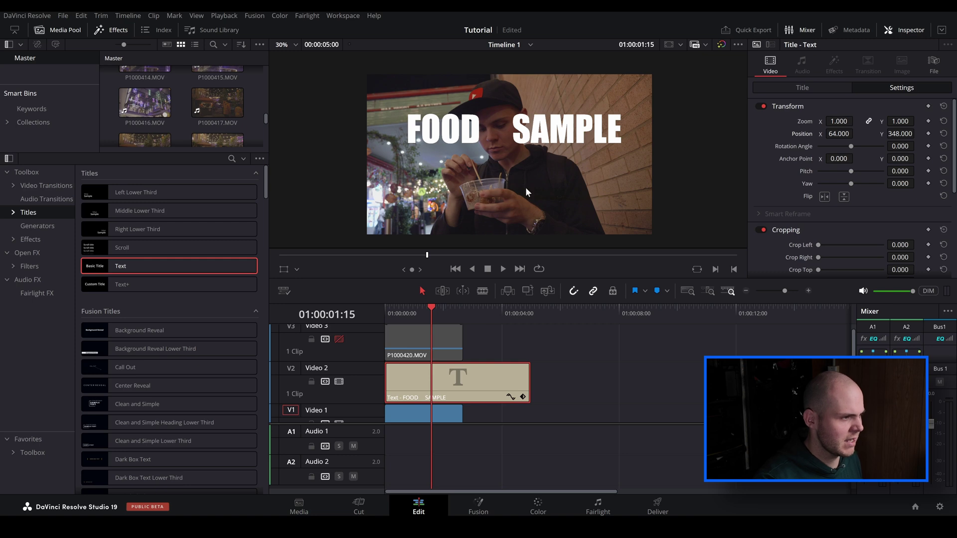
Step: Re-enable Video 3 and give its clip a second linked corrector node on the Color page
{"action": "left_click", "coordinate": [339, 338]}
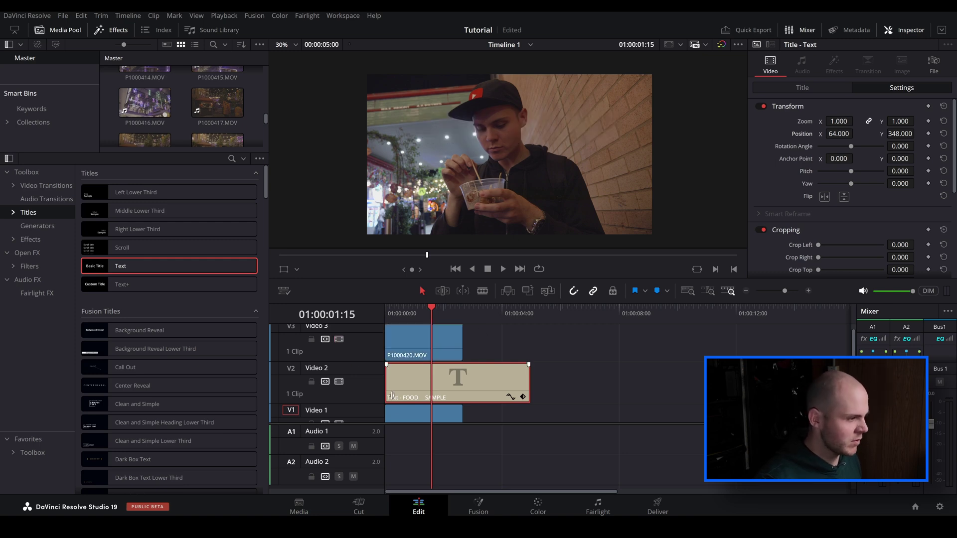
{"action": "left_click", "coordinate": [413, 326]}
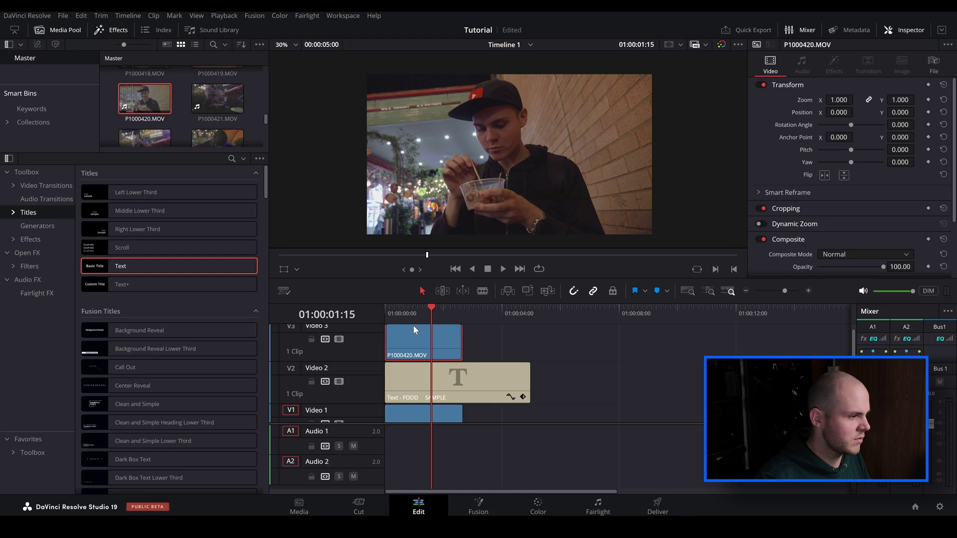
{"action": "left_click", "coordinate": [528, 500]}
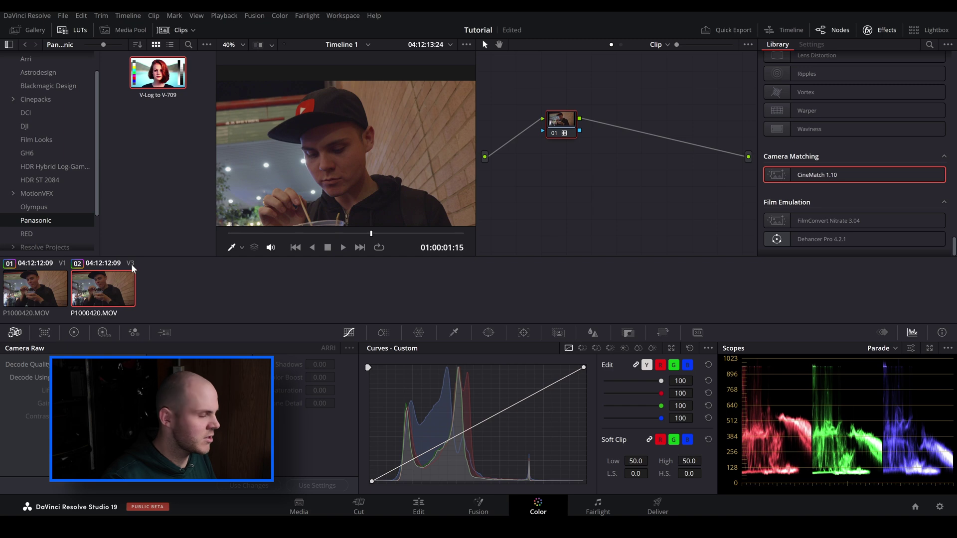
{"action": "right_click", "coordinate": [634, 173]}
{"action": "mouse_move", "coordinate": [677, 200]}
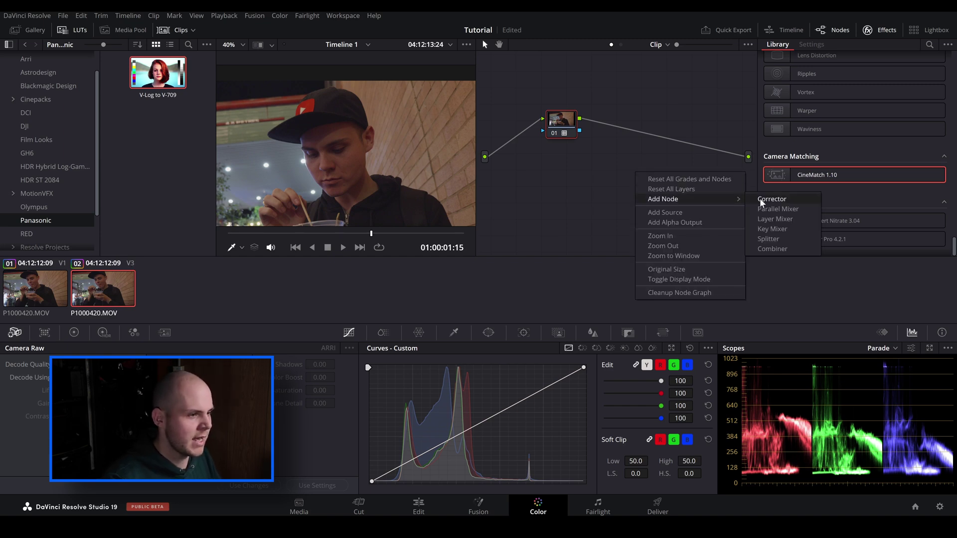
{"action": "left_click", "coordinate": [762, 200]}
{"action": "left_click_drag", "start_coordinate": [645, 180], "coordinate": [640, 131]}
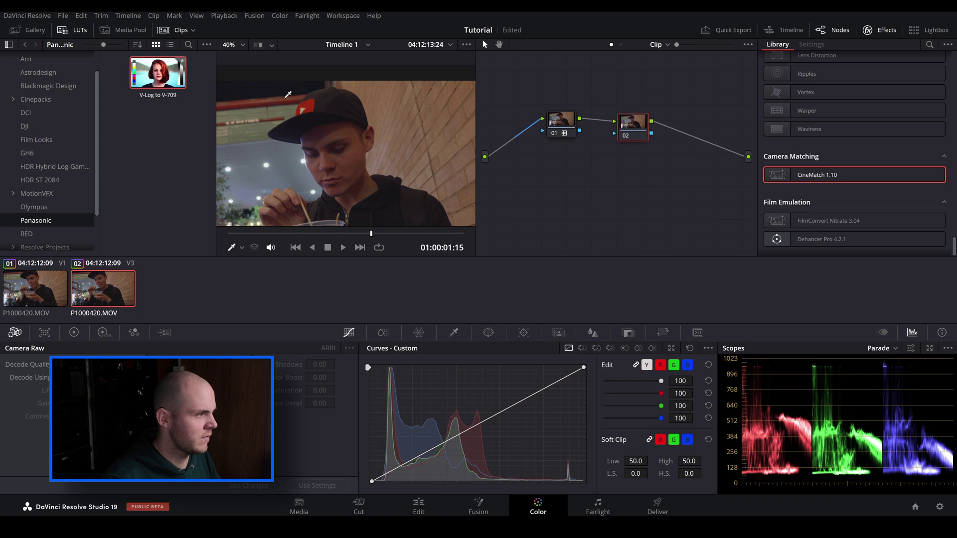
Step: Add an alpha output to the clip's node graph
{"action": "scroll", "coordinate": [287, 94], "scroll_direction": "down", "scroll_amount": 1}
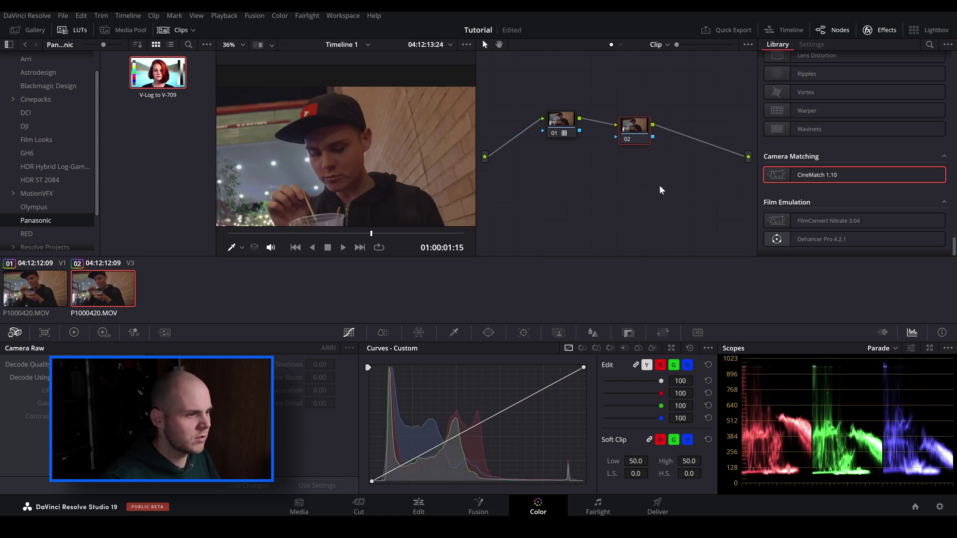
{"action": "right_click", "coordinate": [679, 164]}
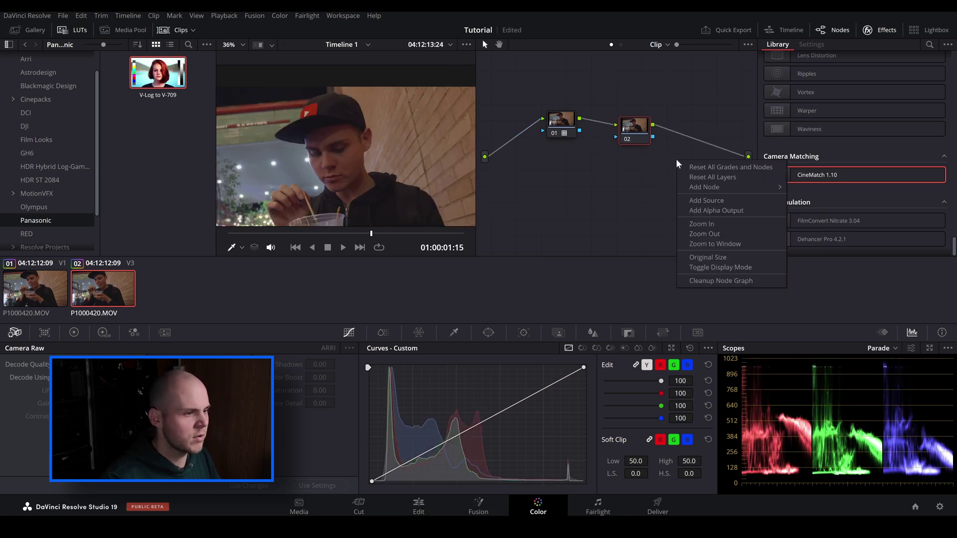
{"action": "left_click", "coordinate": [707, 210]}
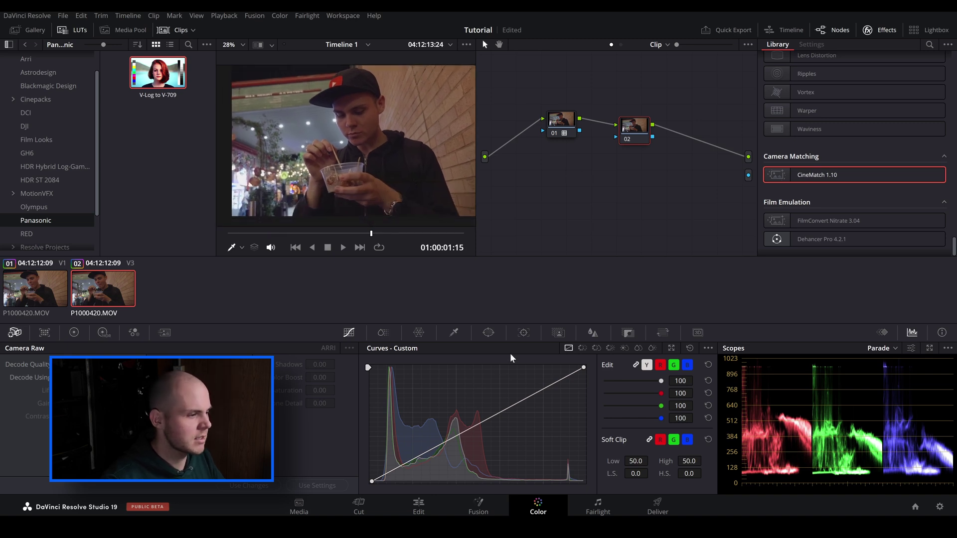
Step: Set Magic Mask quality to Better and stroke the person from cap to chin
{"action": "left_click", "coordinate": [558, 334]}
{"action": "left_click", "coordinate": [633, 390]}
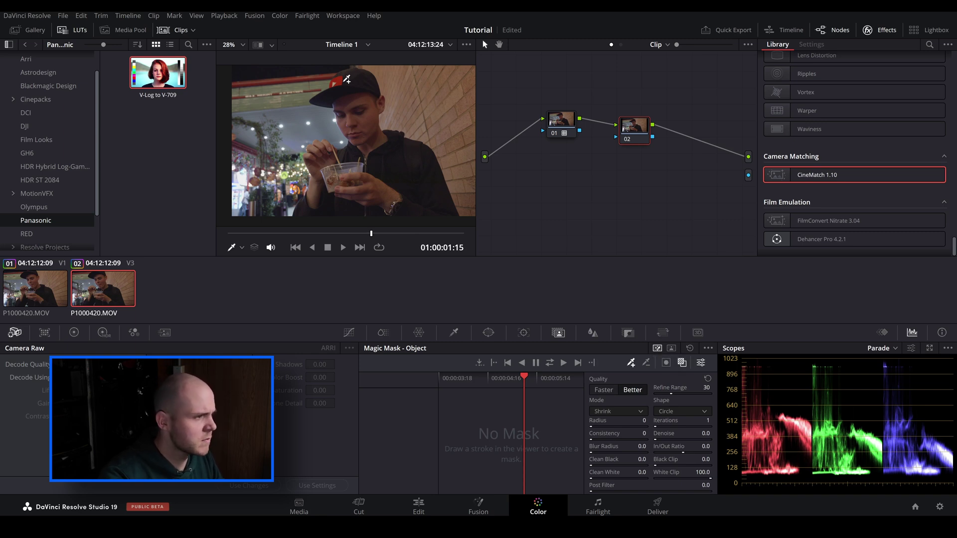
{"action": "mouse_move", "coordinate": [347, 78]}
{"action": "left_mouse_down"}
{"action": "mouse_move", "coordinate": [367, 142]}
{"action": "mouse_move", "coordinate": [324, 175]}
{"action": "mouse_move", "coordinate": [397, 183]}
{"action": "mouse_move", "coordinate": [378, 206]}
{"action": "mouse_move", "coordinate": [429, 205]}
{"action": "left_mouse_up"}
{"action": "scroll", "coordinate": [391, 152], "scroll_direction": "up", "scroll_amount": 2}
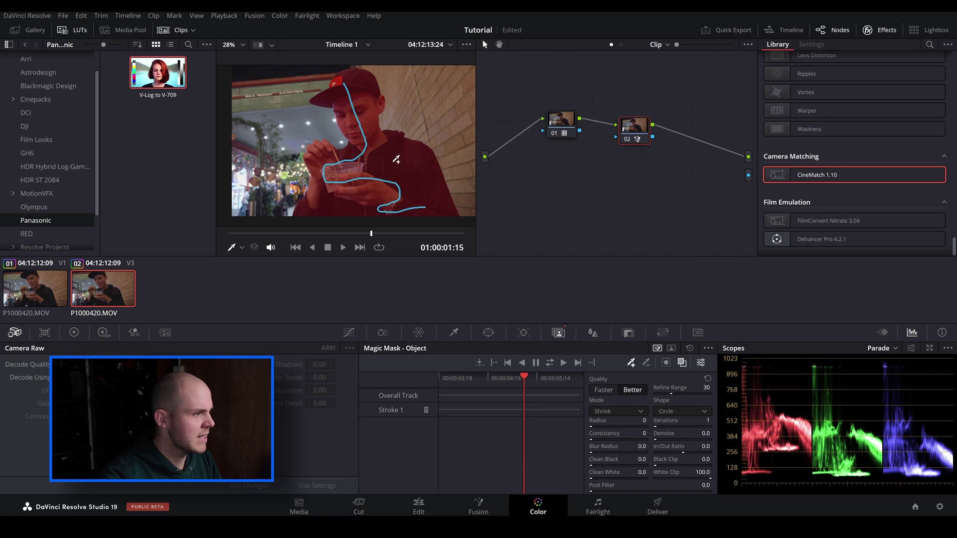
{"action": "scroll", "coordinate": [388, 146], "scroll_direction": "up", "scroll_amount": 2}
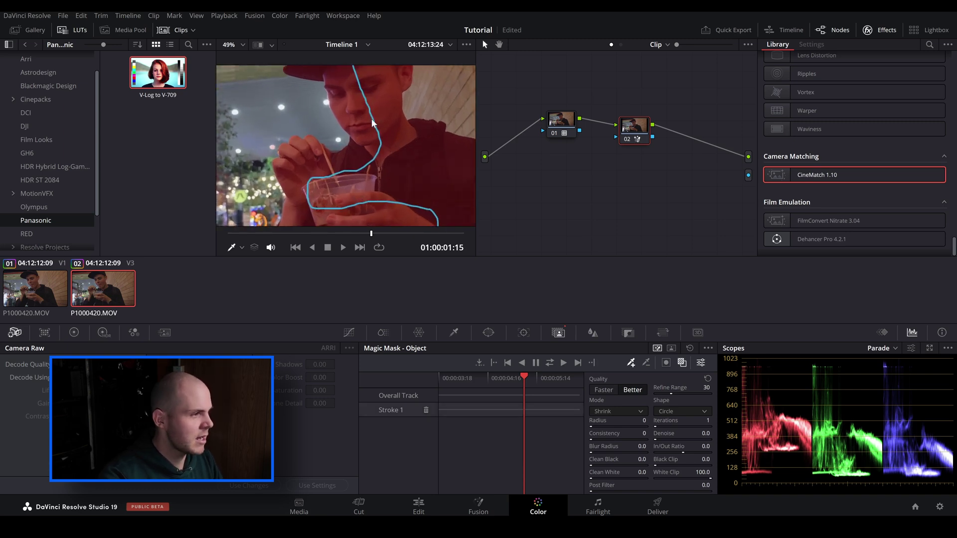
{"action": "left_click", "coordinate": [242, 249]}
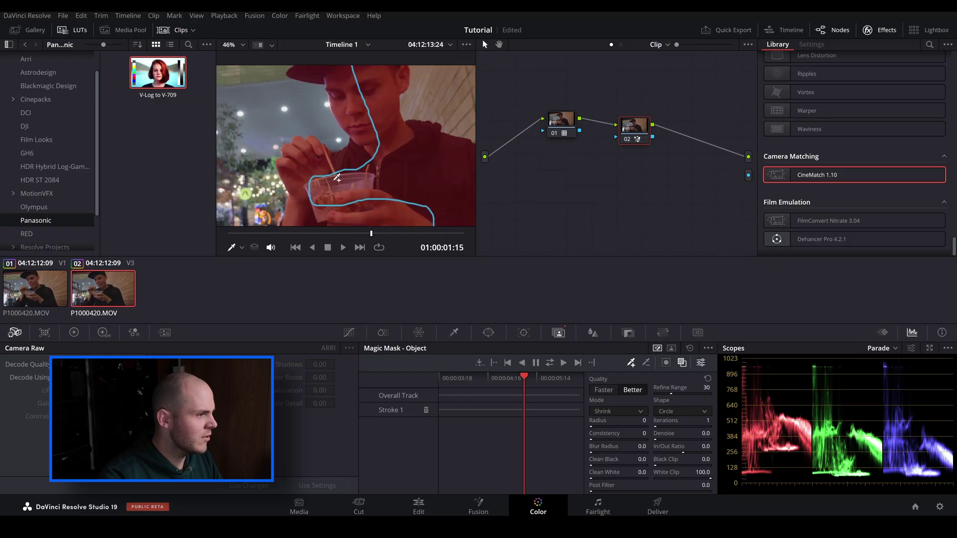
{"action": "scroll", "coordinate": [337, 178], "scroll_direction": "down", "scroll_amount": 3}
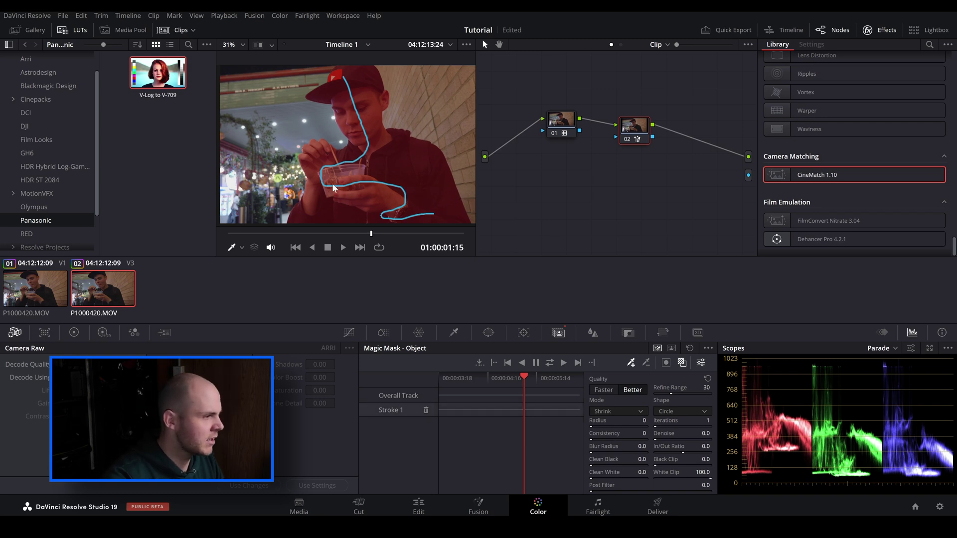
{"action": "scroll", "coordinate": [423, 200], "scroll_direction": "up", "scroll_amount": 5}
{"action": "mouse_move", "coordinate": [354, 142]}
{"action": "left_mouse_down"}
{"action": "mouse_move", "coordinate": [312, 196]}
{"action": "mouse_move", "coordinate": [318, 206]}
{"action": "left_mouse_up"}
{"action": "scroll", "coordinate": [391, 134], "scroll_direction": "up", "scroll_amount": 2}
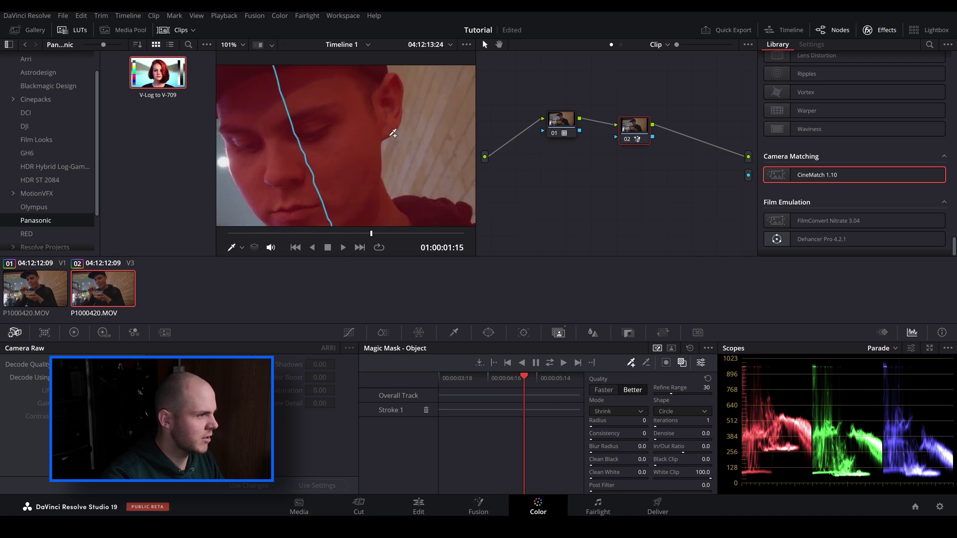
{"action": "scroll", "coordinate": [356, 144], "scroll_direction": "down", "scroll_amount": 4}
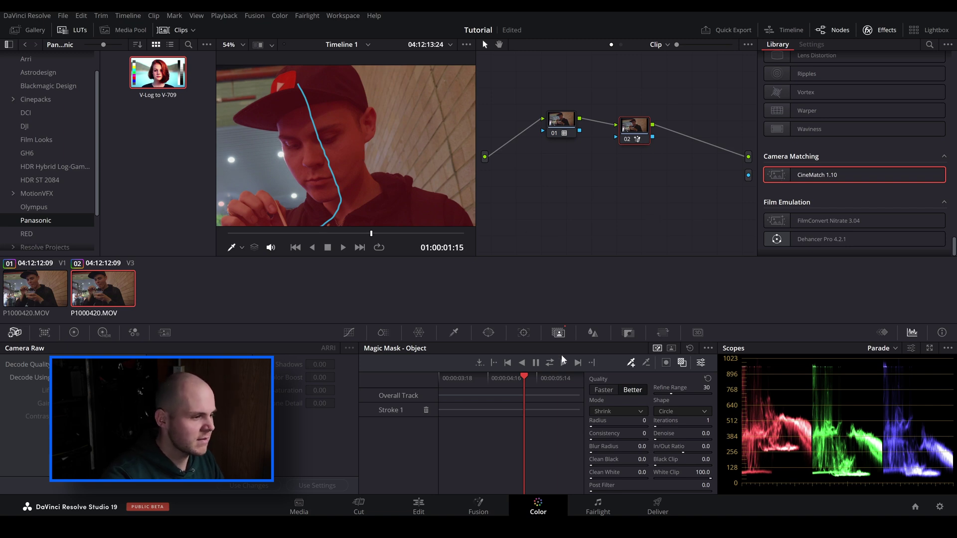
Step: Save, then track the person's Magic Mask bidirectionally and scrub to verify it
{"action": "key", "text": "ctrl+s"}
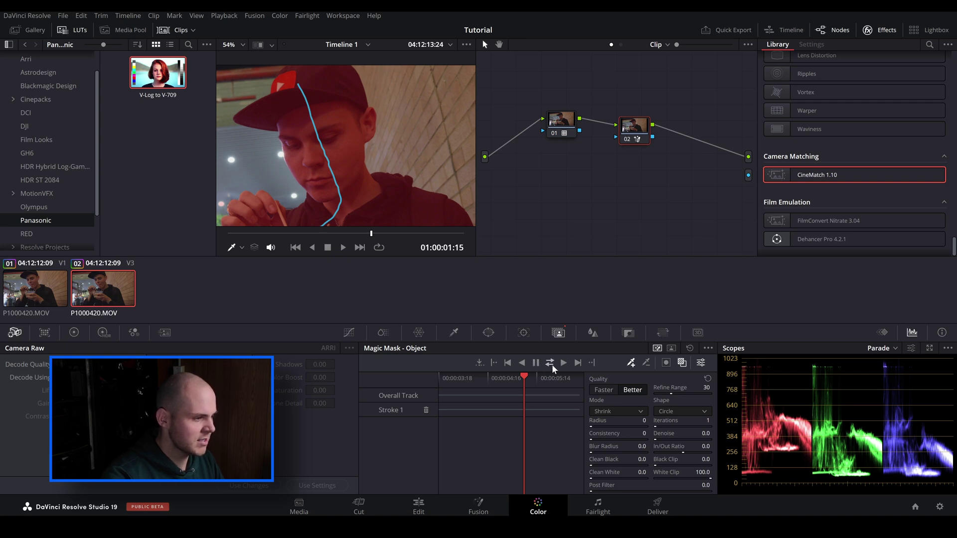
{"action": "left_click", "coordinate": [551, 365]}
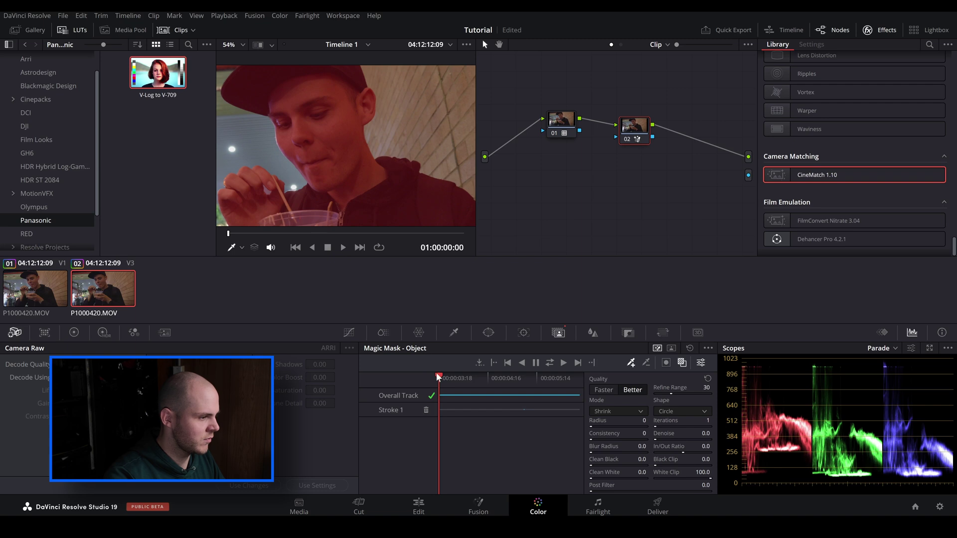
{"action": "left_click_drag", "start_coordinate": [438, 377], "coordinate": [519, 411]}
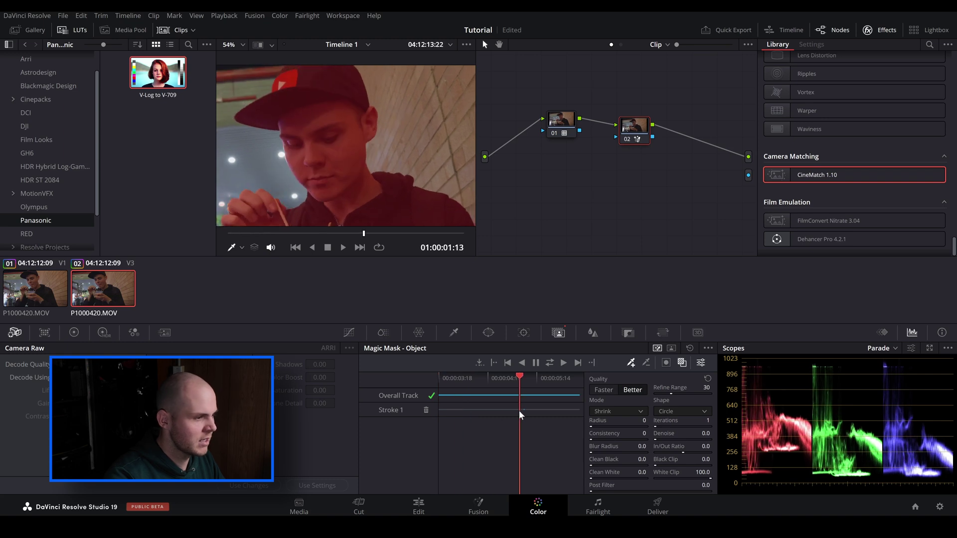
{"action": "left_click", "coordinate": [432, 507]}
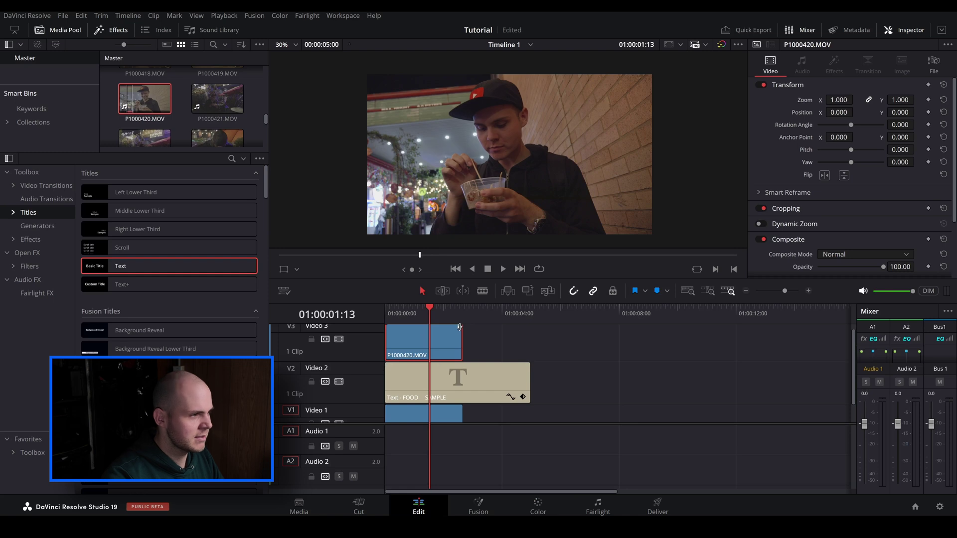
{"action": "left_click", "coordinate": [546, 512]}
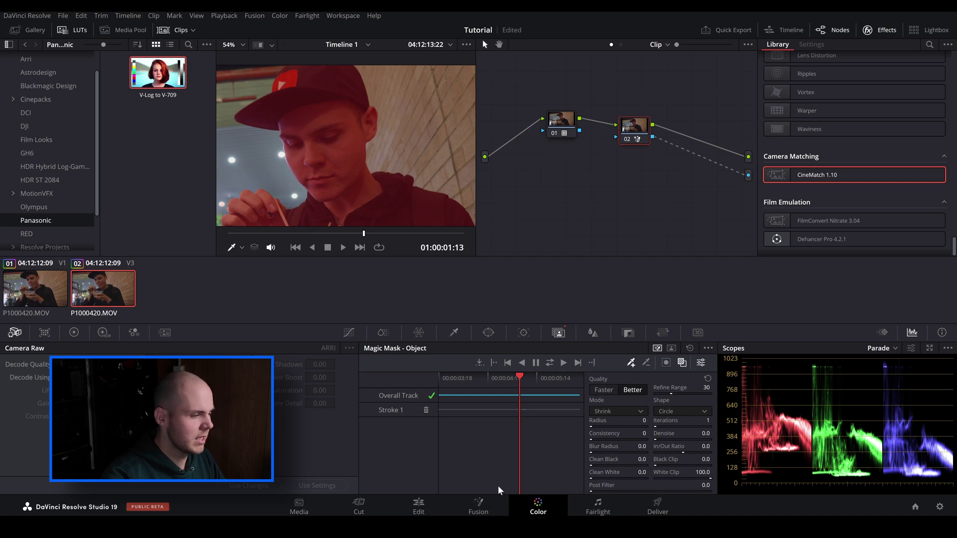
Step: On the Edit page, zoom and pan the viewer to inspect the title behind the person
{"action": "left_click", "coordinate": [421, 508]}
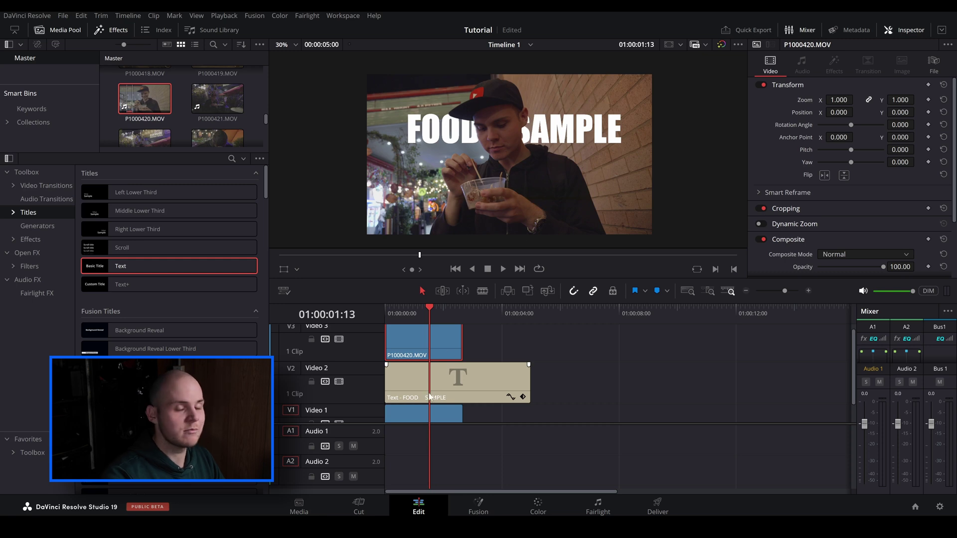
{"action": "left_click_drag", "start_coordinate": [424, 319], "coordinate": [401, 315]}
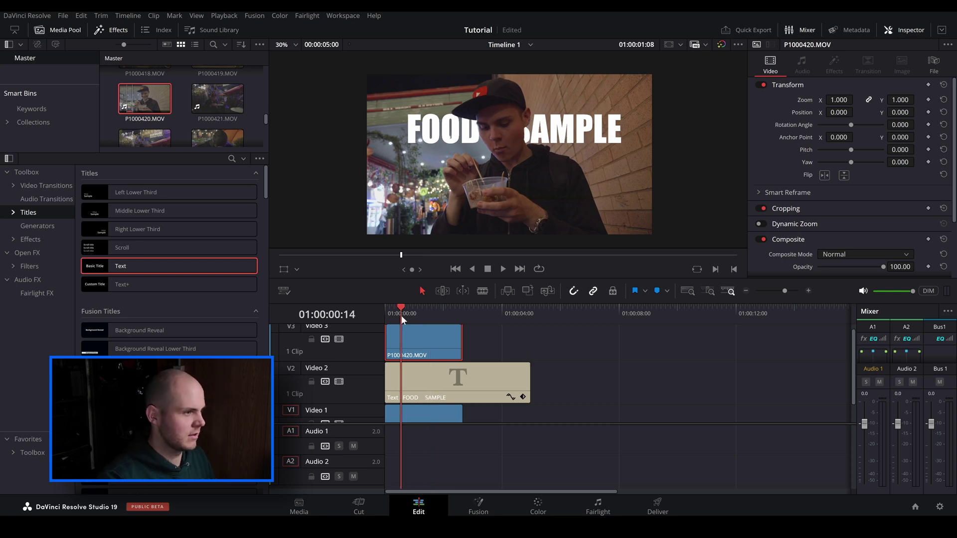
{"action": "key", "text": "space"}
{"action": "left_click", "coordinate": [382, 318]}
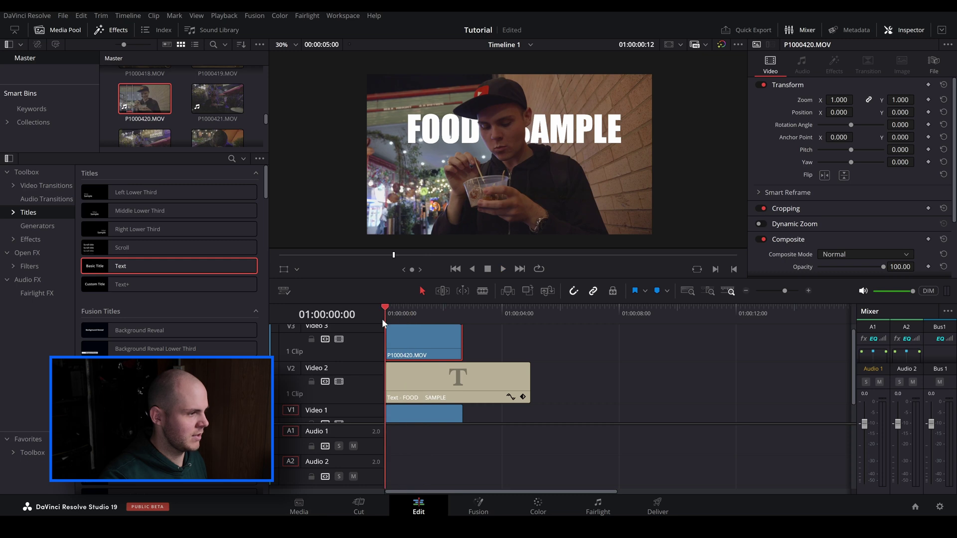
{"action": "scroll", "coordinate": [495, 165], "scroll_direction": "up", "scroll_amount": 3}
{"action": "scroll", "coordinate": [519, 185], "scroll_direction": "up", "scroll_amount": 5}
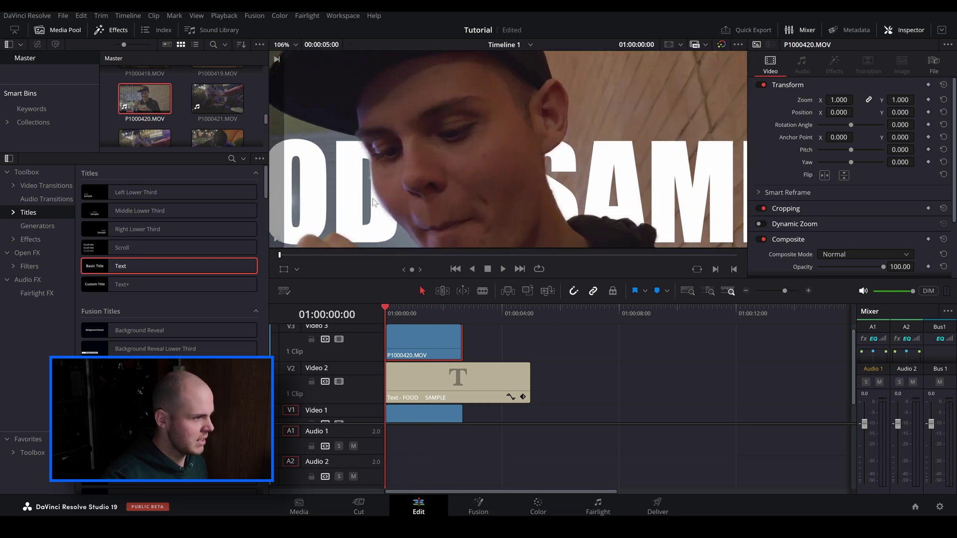
{"action": "scroll", "coordinate": [379, 195], "scroll_direction": "up", "scroll_amount": 2}
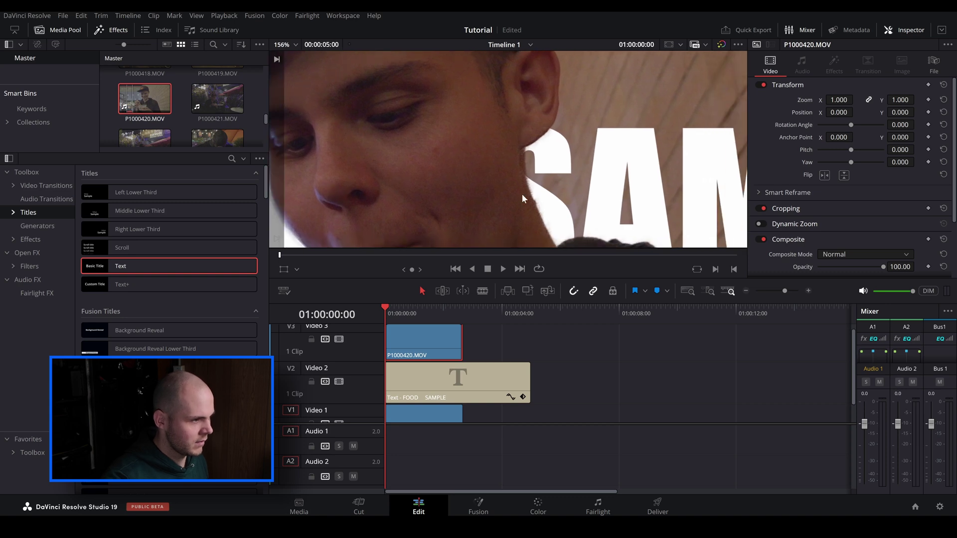
{"action": "scroll", "coordinate": [548, 192], "scroll_direction": "down", "scroll_amount": 3}
{"action": "scroll", "coordinate": [548, 191], "scroll_direction": "right", "scroll_amount": 3}
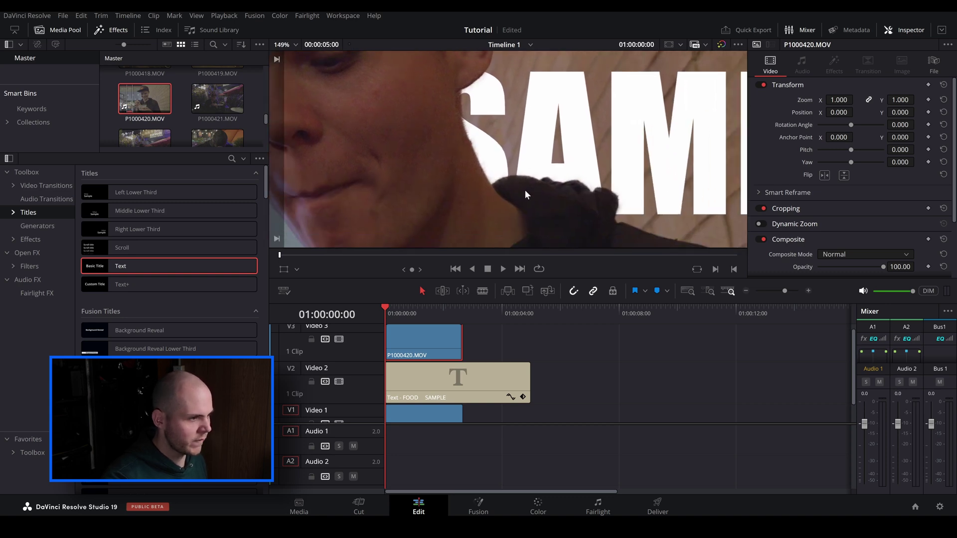
{"action": "scroll", "coordinate": [526, 194], "scroll_direction": "down", "scroll_amount": 2}
{"action": "scroll", "coordinate": [573, 165], "scroll_direction": "left", "scroll_amount": 5}
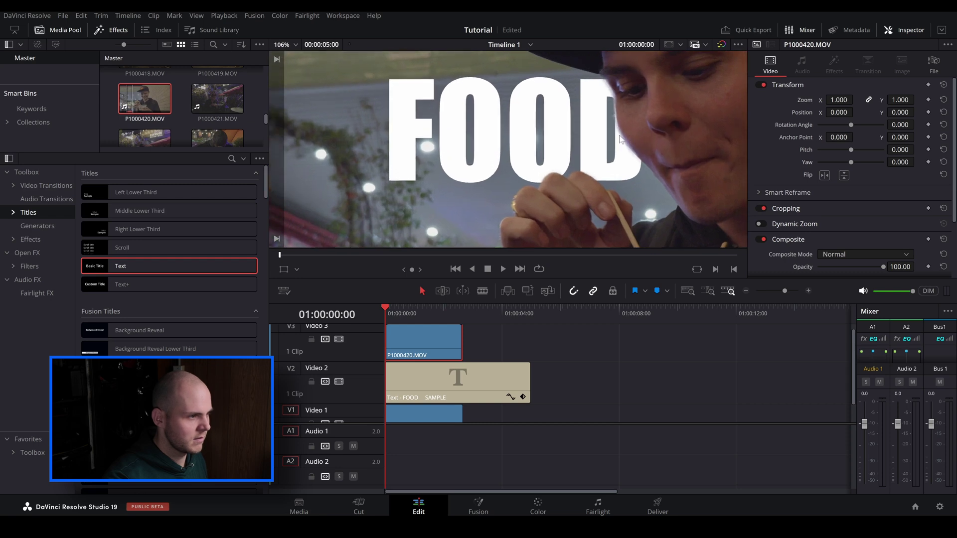
{"action": "scroll", "coordinate": [633, 149], "scroll_direction": "down", "scroll_amount": 1}
{"action": "scroll", "coordinate": [549, 165], "scroll_direction": "left", "scroll_amount": 2}
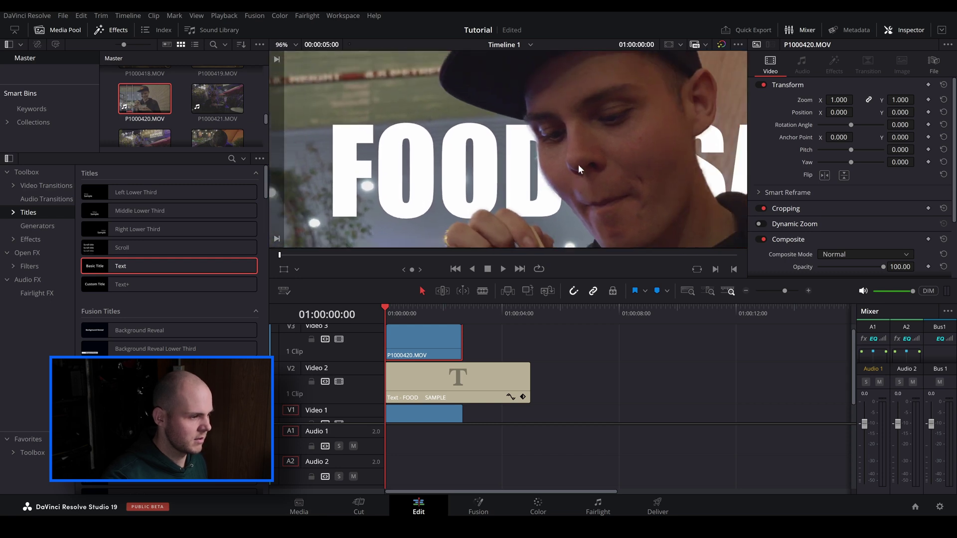
{"action": "scroll", "coordinate": [578, 164], "scroll_direction": "down", "scroll_amount": 1}
Step: Scrub and replay the opening to confirm FOOD SAMPLE stays behind the person
{"action": "left_click_drag", "start_coordinate": [448, 311], "coordinate": [427, 319]}
{"action": "scroll", "coordinate": [570, 151], "scroll_direction": "down", "scroll_amount": 6}
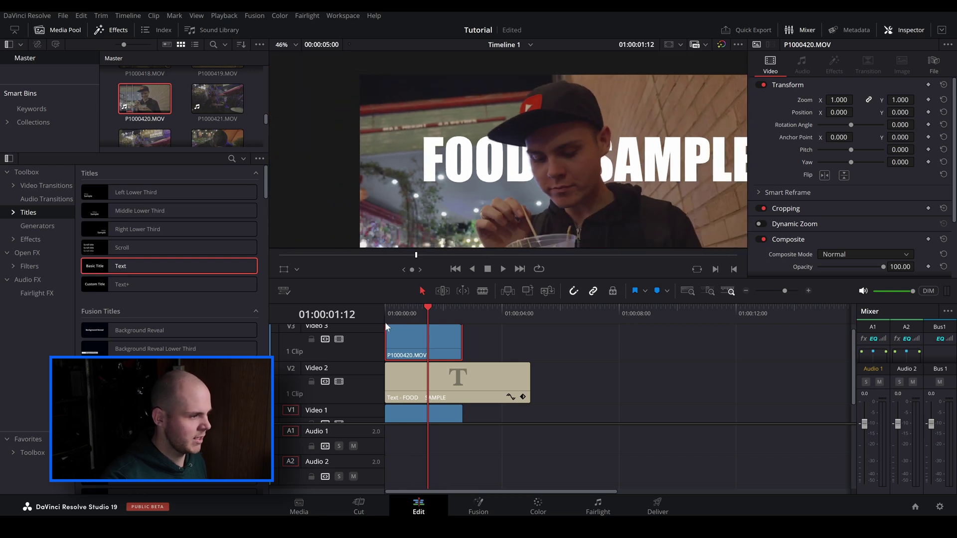
{"action": "left_click", "coordinate": [387, 319]}
{"action": "key", "text": "space"}
{"action": "key", "text": "space"}
{"action": "scroll", "coordinate": [621, 202], "scroll_direction": "down", "scroll_amount": 3}
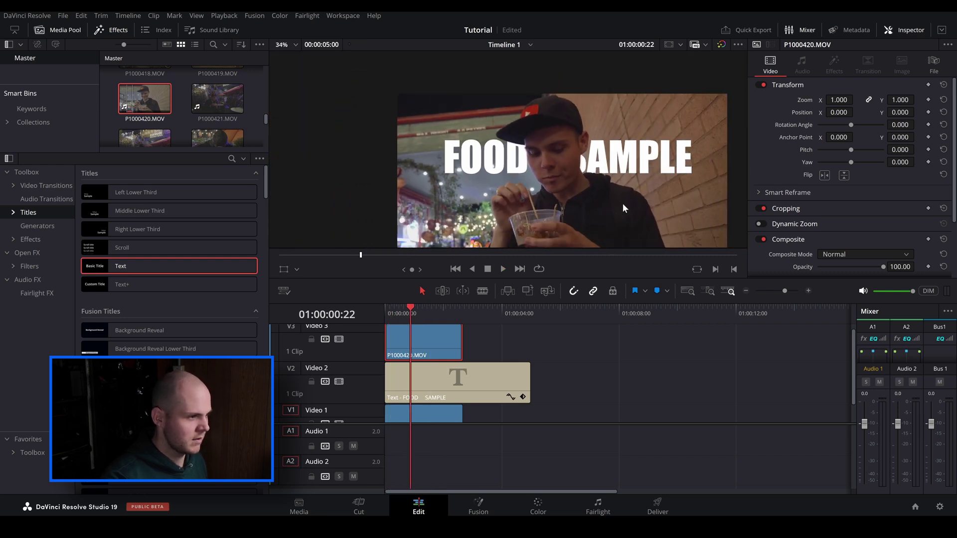
{"action": "key", "text": "space"}
{"action": "key", "text": "space"}
{"action": "left_click", "coordinate": [401, 313]}
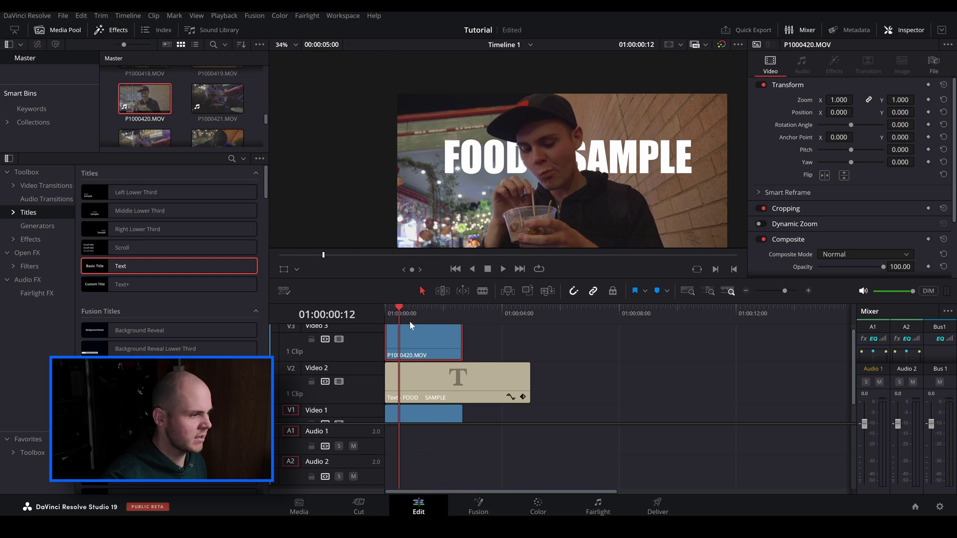
{"action": "key", "text": "space"}
{"action": "key", "text": "space"}
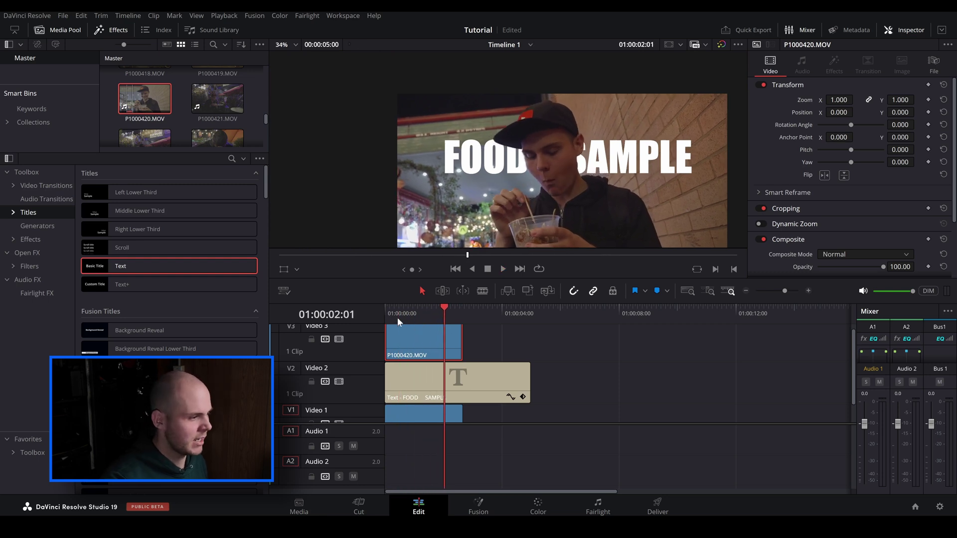
{"action": "left_click", "coordinate": [396, 318]}
{"action": "key", "text": "space"}
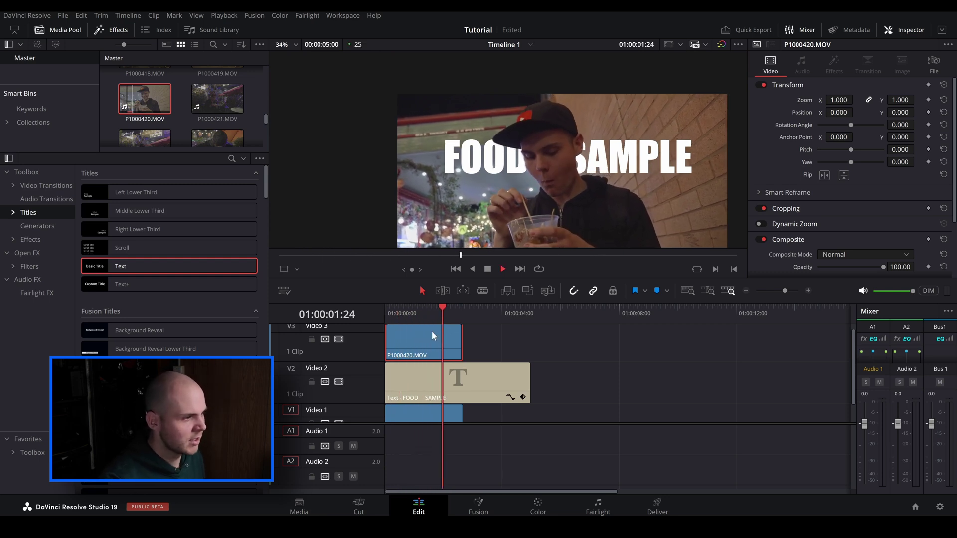
{"action": "key", "text": "space"}
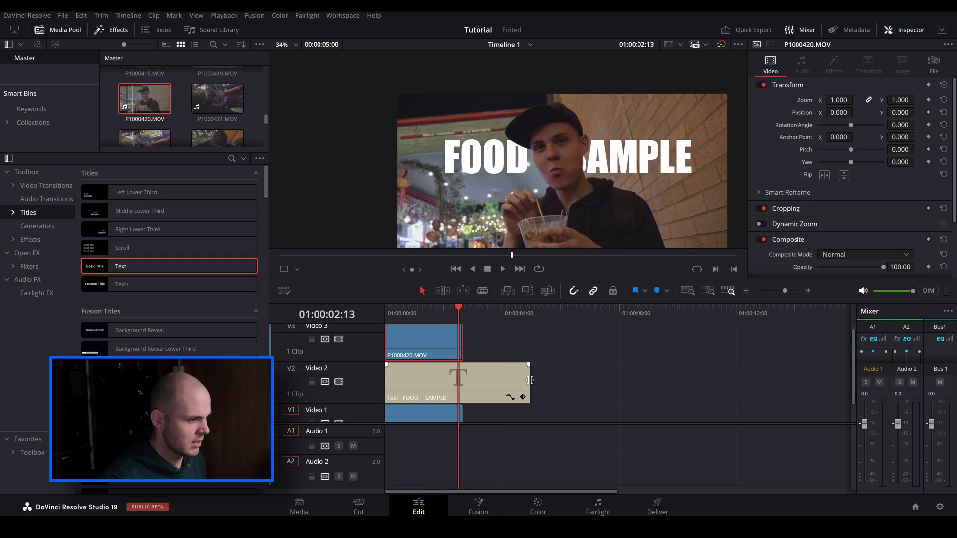
Step: Trim the title to the clip's length, then delete the title and the Video 3 copy
{"action": "left_click_drag", "start_coordinate": [530, 380], "coordinate": [460, 383]}
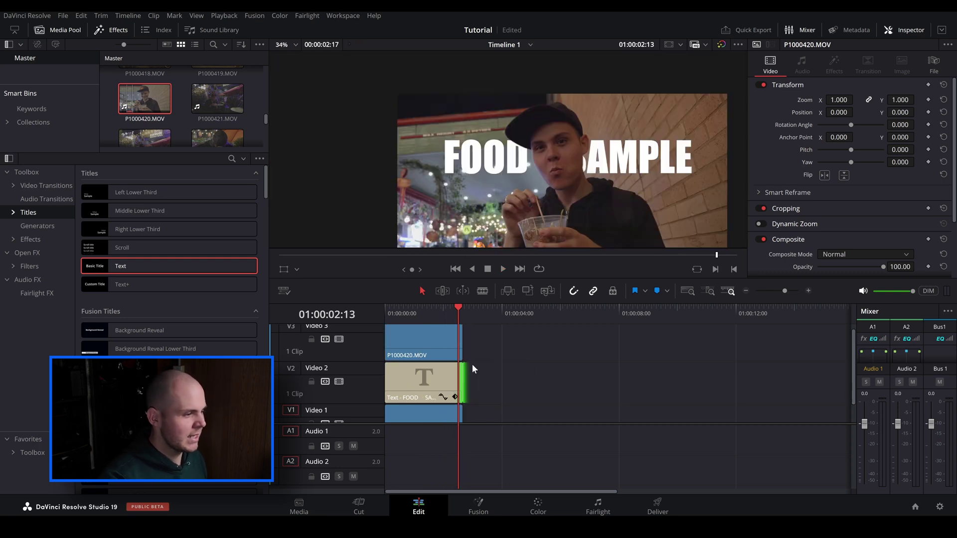
{"action": "left_click", "coordinate": [430, 383]}
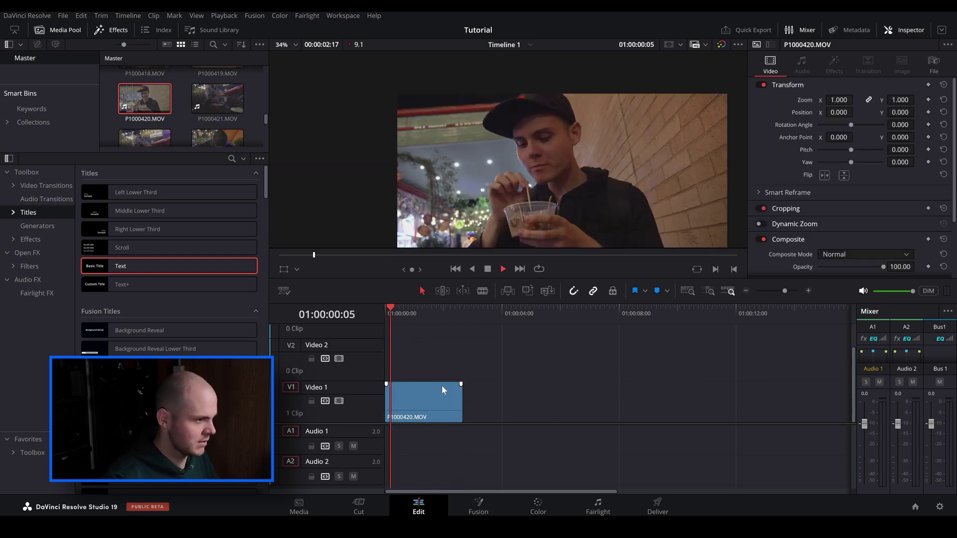
{"action": "key", "text": "space"}
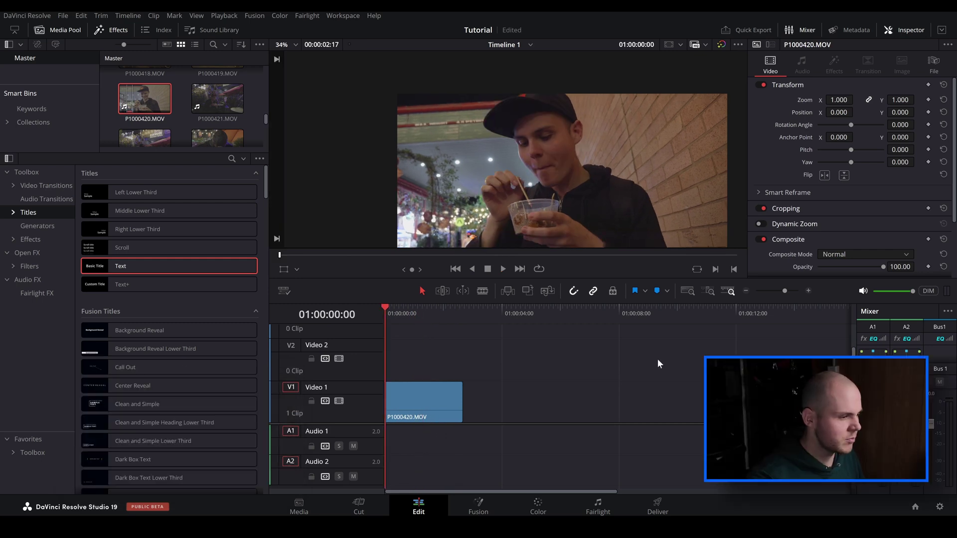
{"action": "left_click", "coordinate": [478, 508]}
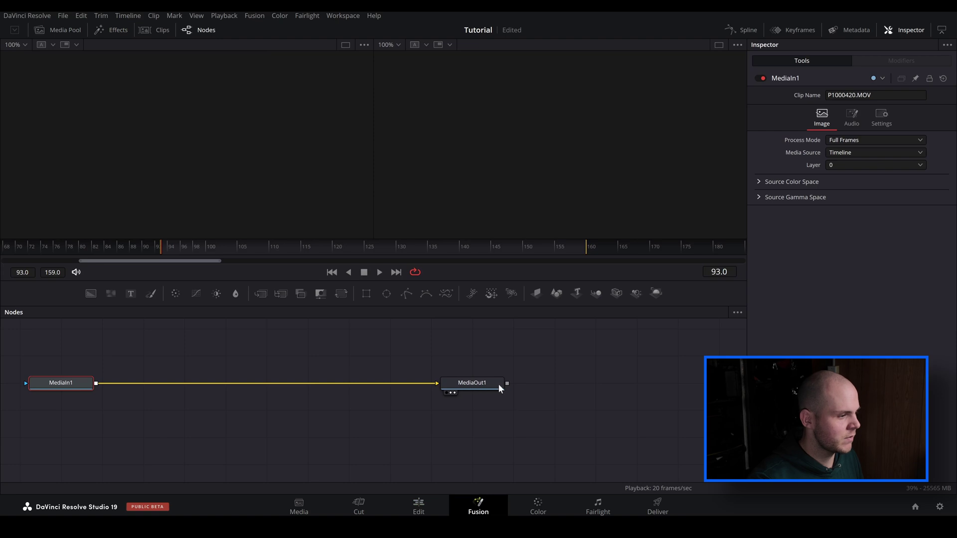
Step: Spread MediaIn1 and MediaOut1 apart, add Text1 via Merge1, and arrange the nodes
{"action": "left_click_drag", "start_coordinate": [462, 386], "coordinate": [493, 388]}
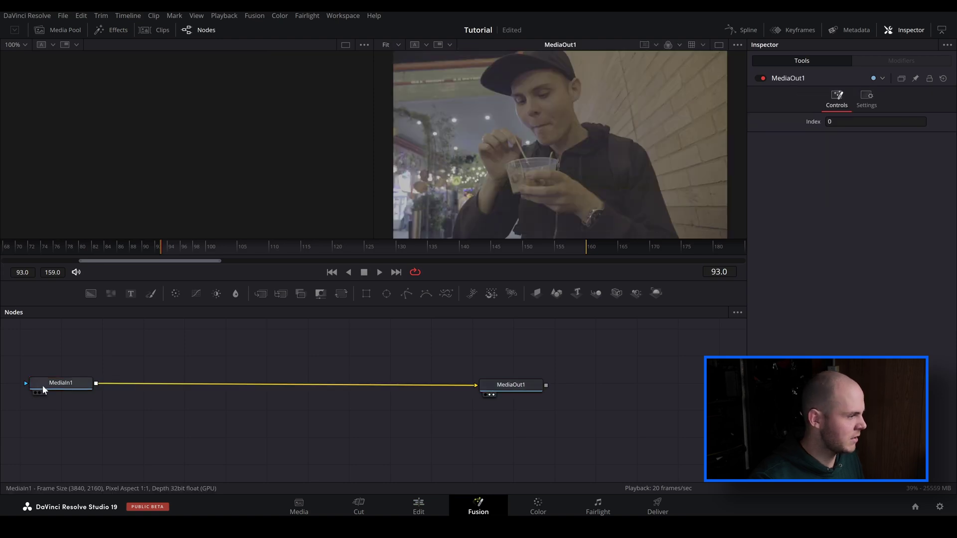
{"action": "left_click_drag", "start_coordinate": [43, 387], "coordinate": [112, 389]}
{"action": "left_click_drag", "start_coordinate": [510, 386], "coordinate": [541, 387]}
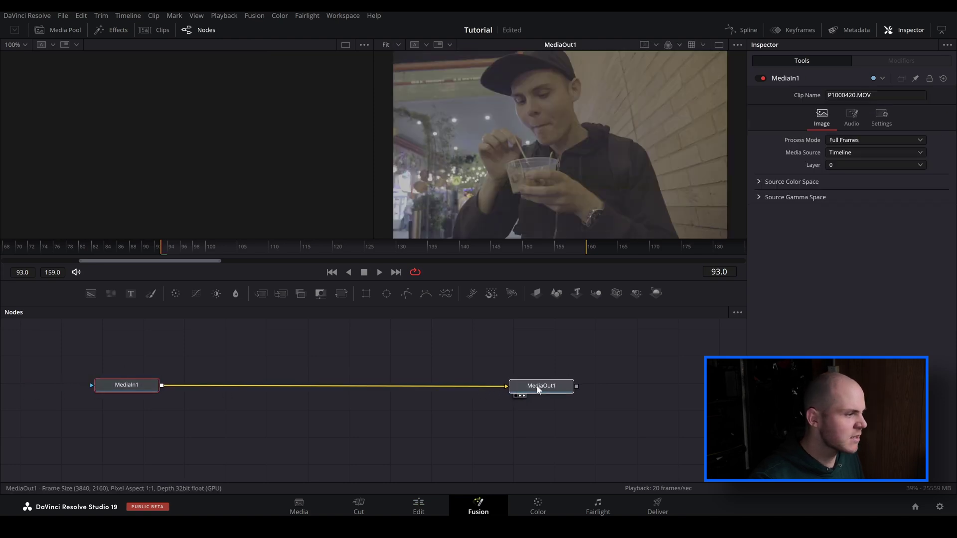
{"action": "left_click_drag", "start_coordinate": [141, 387], "coordinate": [124, 389]}
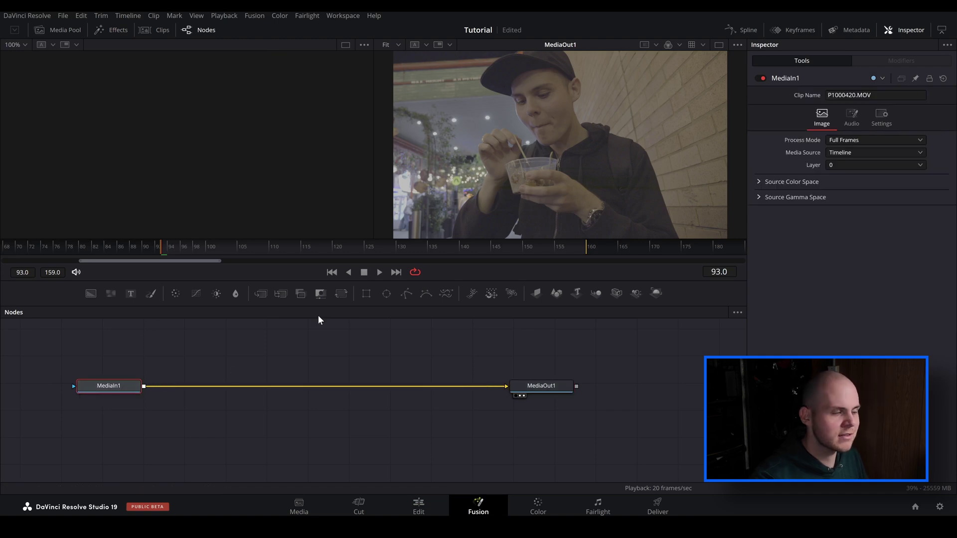
{"action": "left_click", "coordinate": [132, 294]}
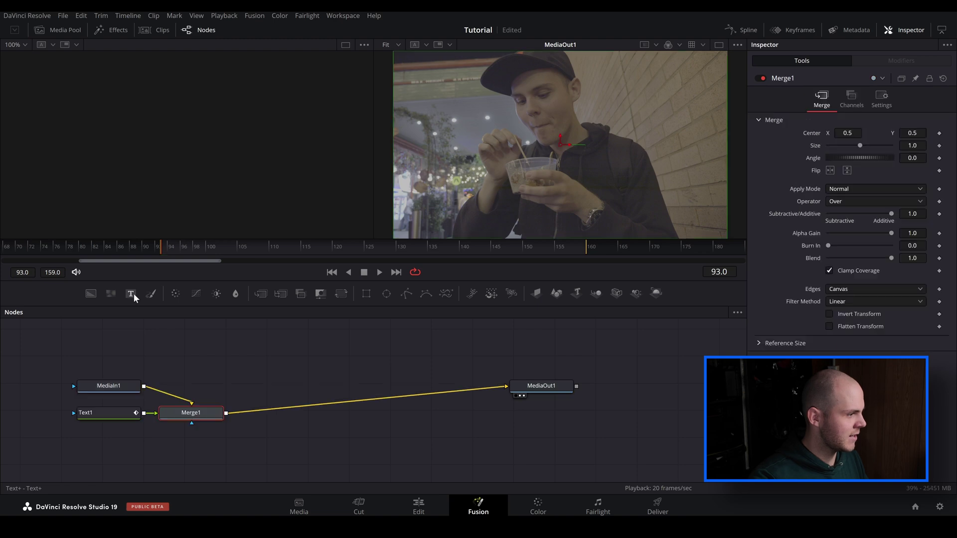
{"action": "left_click_drag", "start_coordinate": [174, 411], "coordinate": [209, 396]}
{"action": "left_click_drag", "start_coordinate": [121, 418], "coordinate": [227, 336]}
{"action": "left_click", "coordinate": [230, 355]}
Step: Change Text1 to 'FOOD SAMPLE' with a wider word gap, in Impact
{"action": "left_click", "coordinate": [896, 196]}
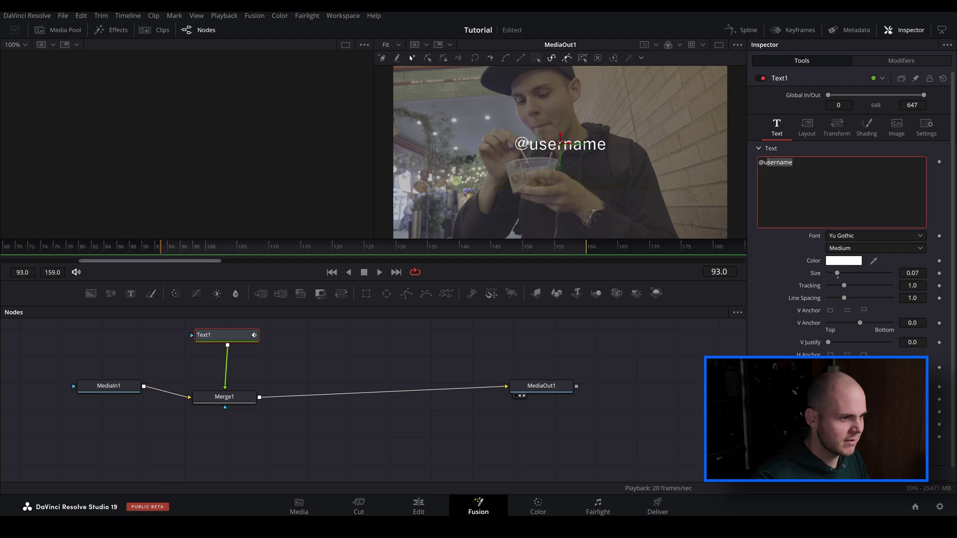
{"action": "key", "text": "ctrl+a"}
{"action": "type", "text": "FOO"}
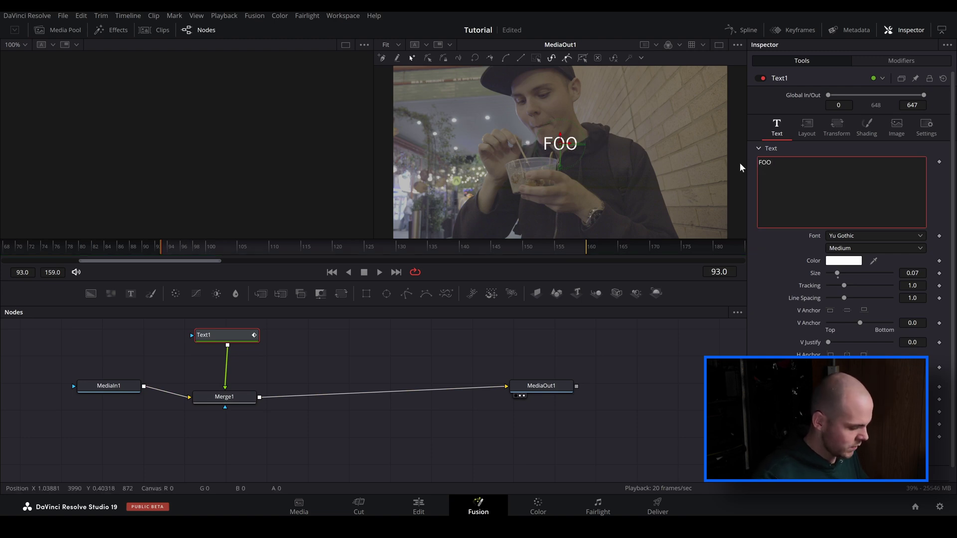
{"action": "type", "text": "D SAMPLE"}
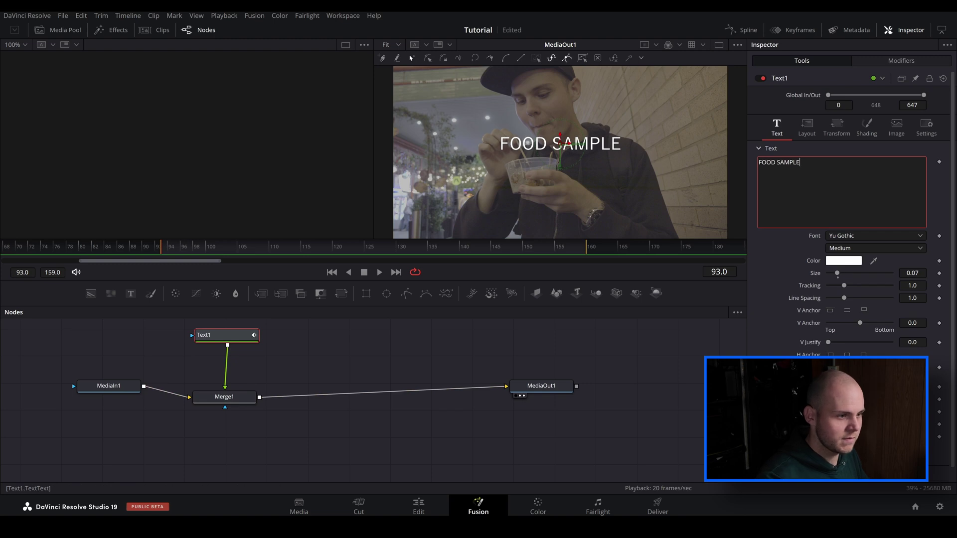
{"action": "left_click", "coordinate": [776, 163]}
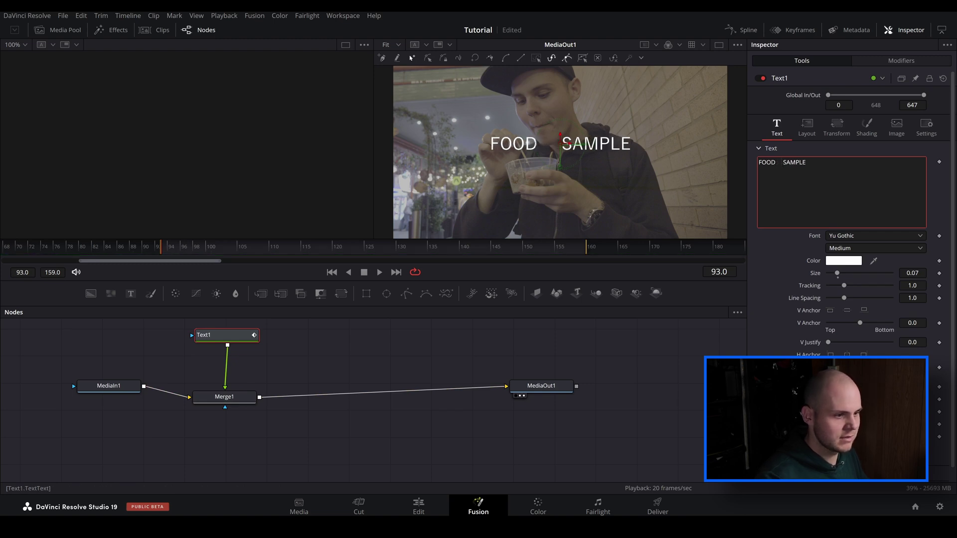
{"action": "left_click", "coordinate": [866, 235]}
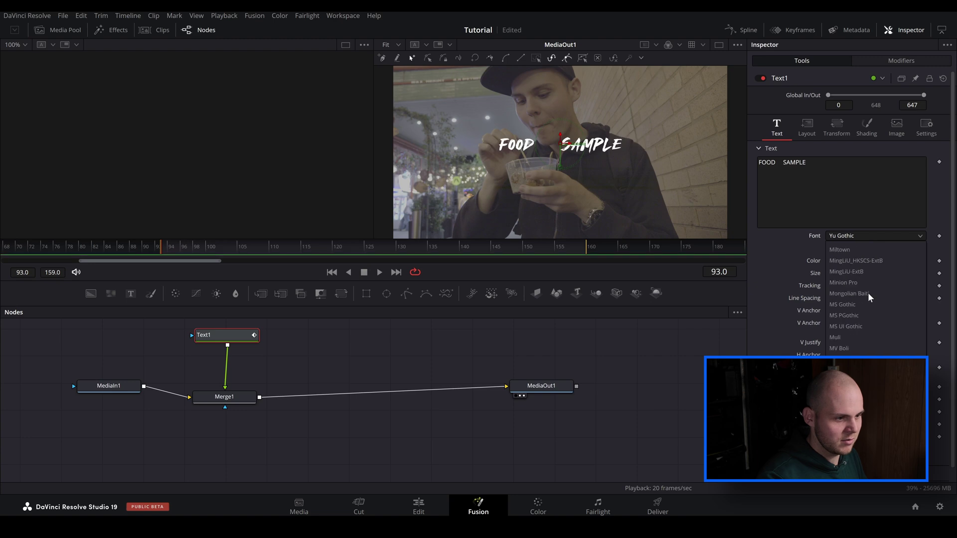
{"action": "scroll", "coordinate": [868, 292], "scroll_direction": "up", "scroll_amount": 5}
{"action": "scroll", "coordinate": [855, 336], "scroll_direction": "down", "scroll_amount": 3}
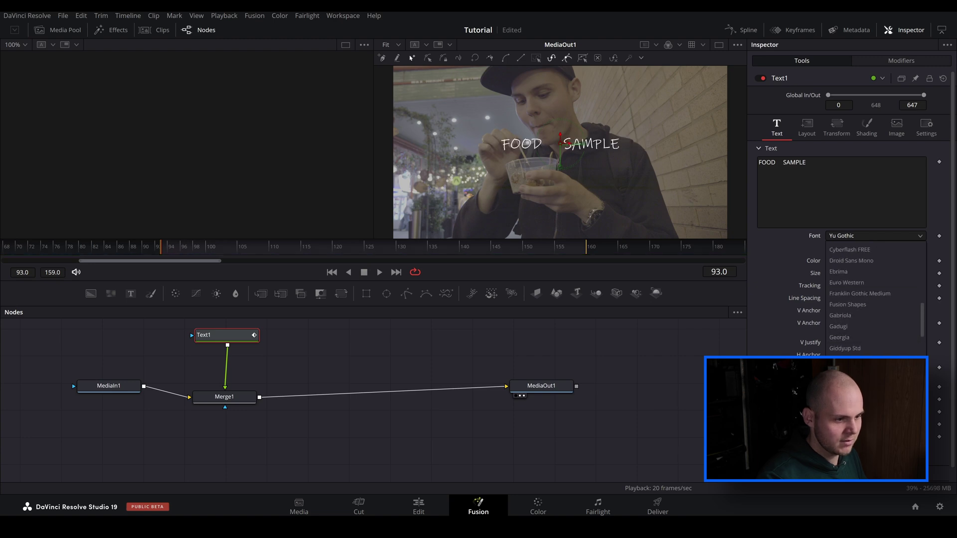
{"action": "left_click", "coordinate": [855, 336]}
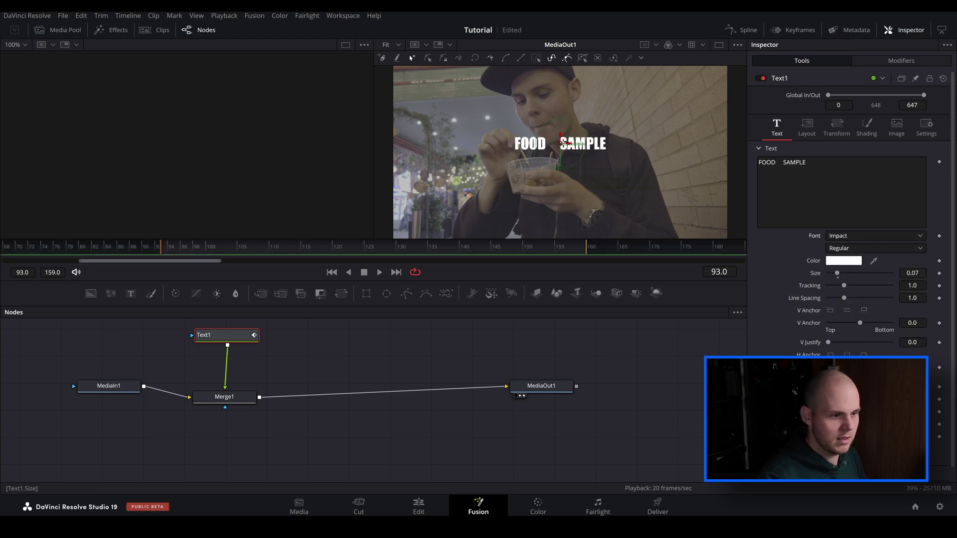
Step: Enlarge Text1 to size 0.1867 and offset its characters to X 0.032, Y 0.088
{"action": "left_click_drag", "start_coordinate": [837, 273], "coordinate": [851, 273]}
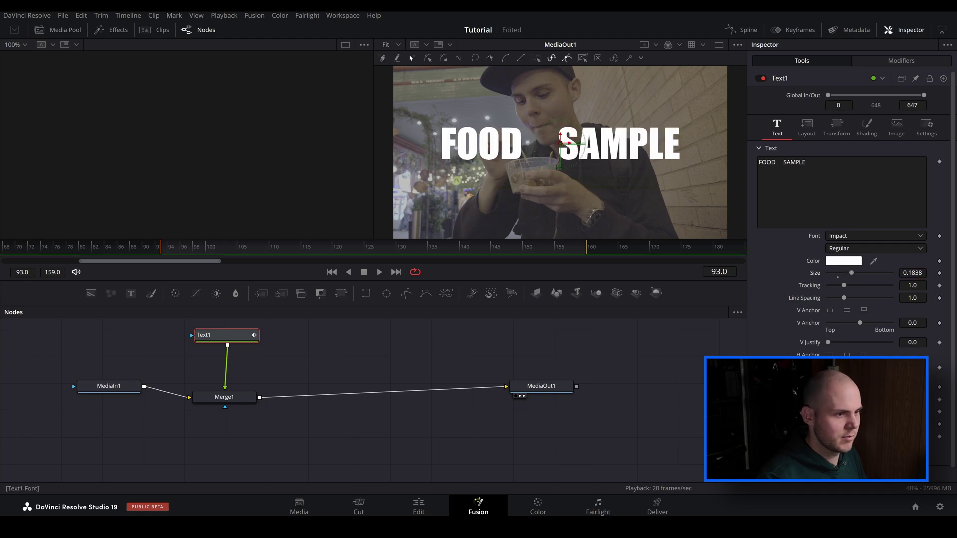
{"action": "left_click", "coordinate": [830, 127]}
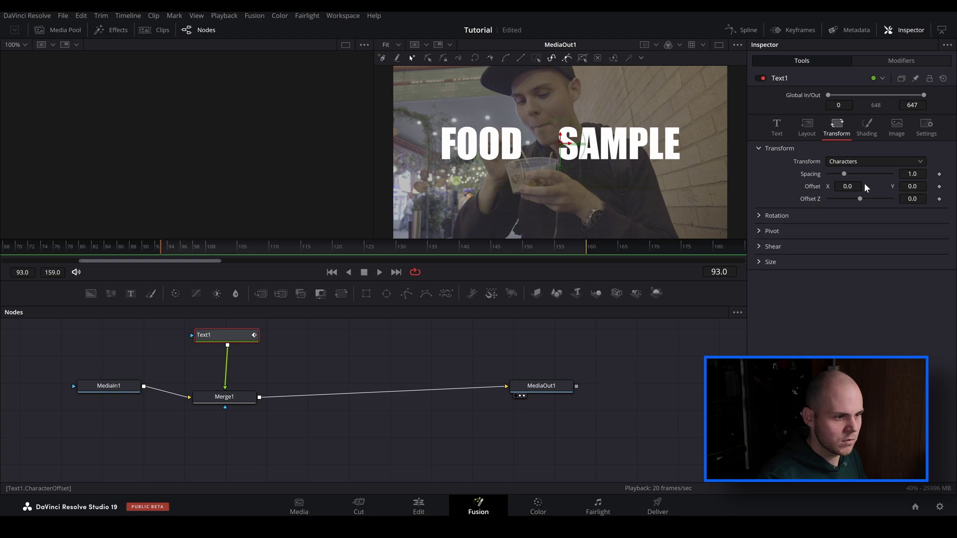
{"action": "mouse_move", "coordinate": [847, 185]}
{"action": "left_mouse_down"}
{"action": "mouse_move", "coordinate": [869, 187]}
{"action": "mouse_move", "coordinate": [864, 192]}
{"action": "mouse_move", "coordinate": [864, 179]}
{"action": "left_mouse_up"}
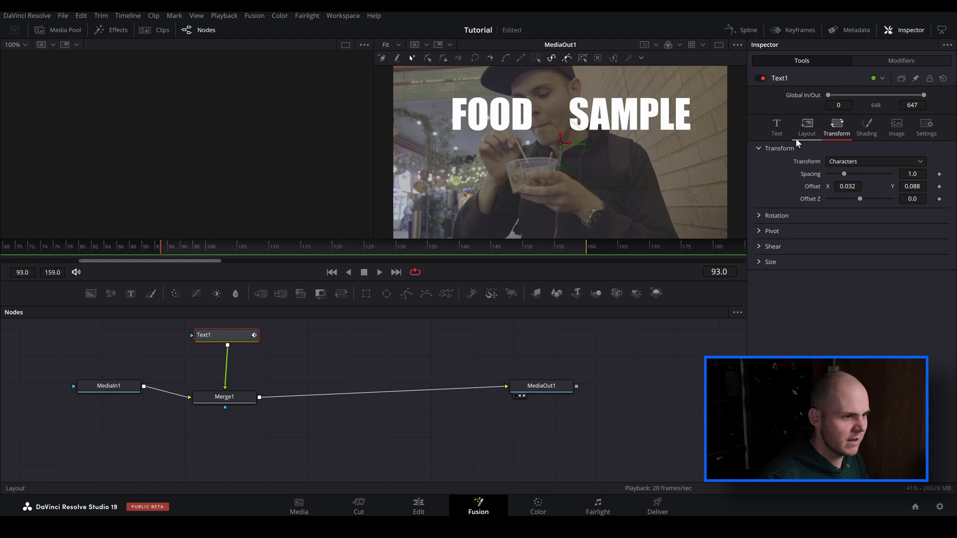
{"action": "left_click", "coordinate": [776, 127]}
{"action": "left_click_drag", "start_coordinate": [912, 272], "coordinate": [919, 273]}
{"action": "left_click", "coordinate": [114, 400]}
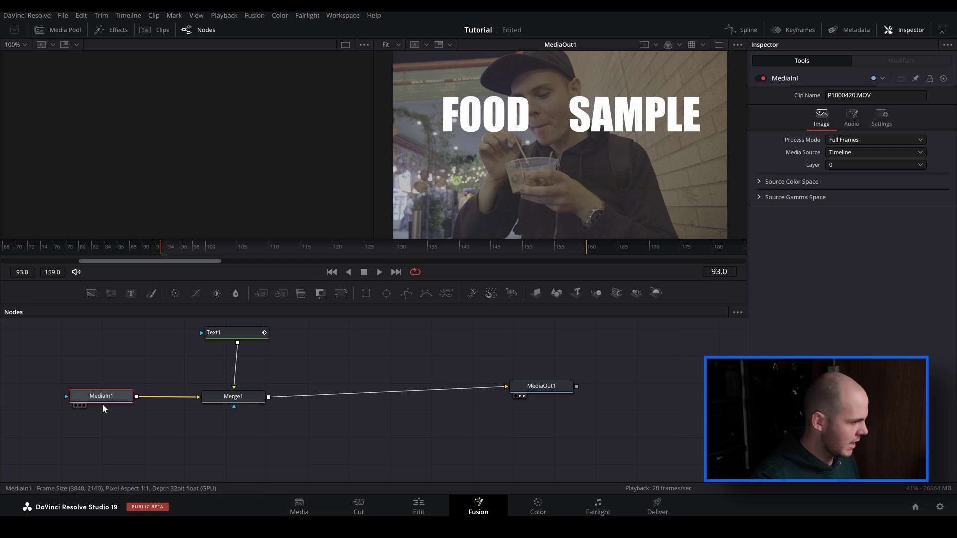
Step: Paste MediaIn1 as MediaIn1_1, merge it over Merge1 through Merge1_1, and arrange the nodes
{"action": "mouse_move", "coordinate": [106, 403]}
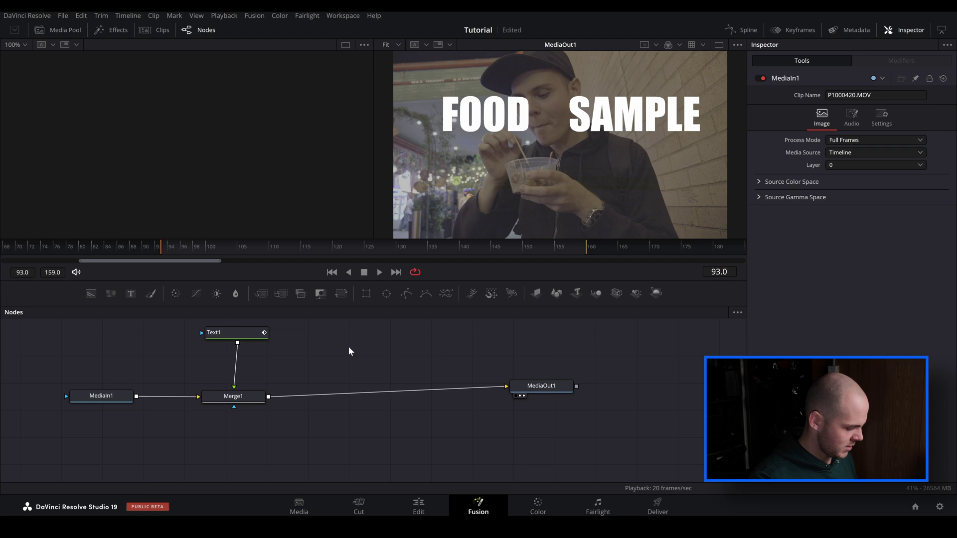
{"action": "key", "text": "ctrl+v"}
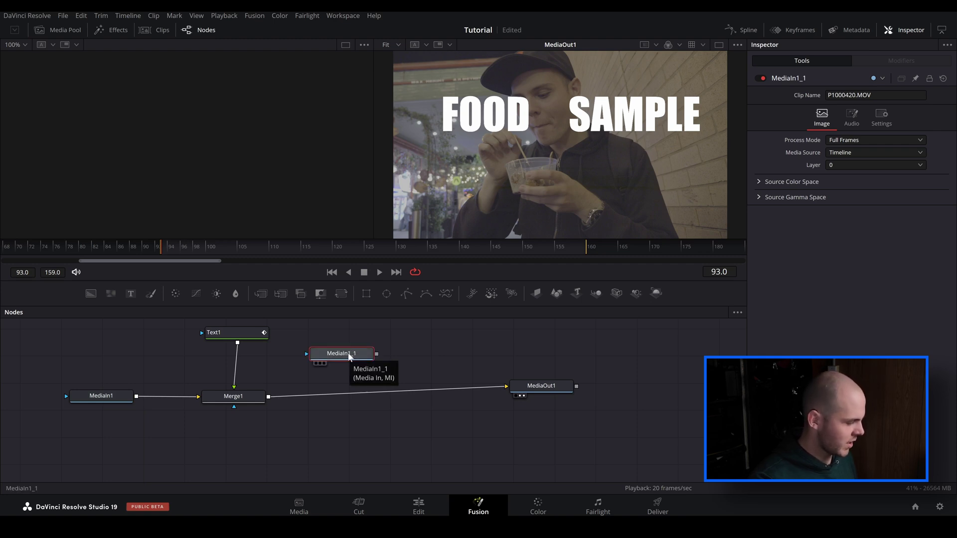
{"action": "left_click_drag", "start_coordinate": [351, 359], "coordinate": [380, 395]}
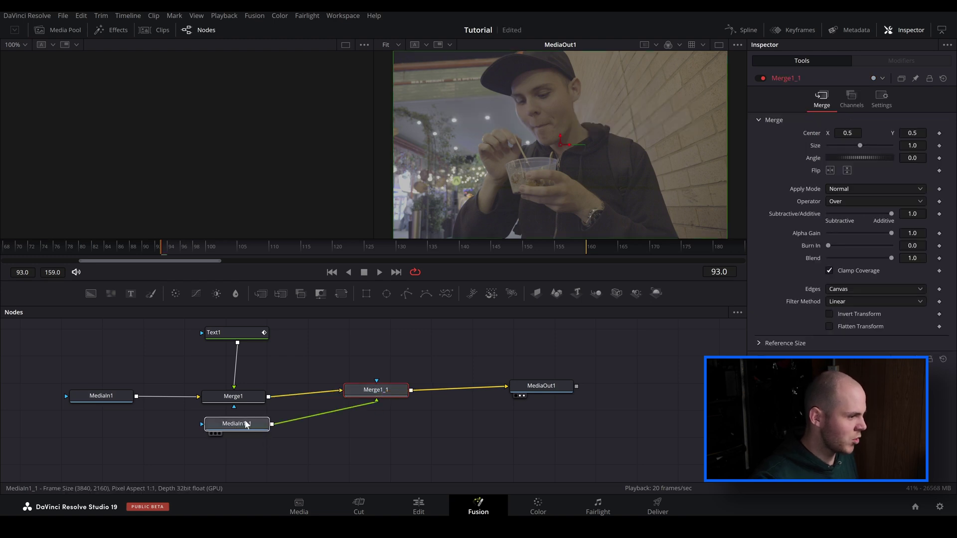
{"action": "left_click_drag", "start_coordinate": [251, 433], "coordinate": [412, 341]}
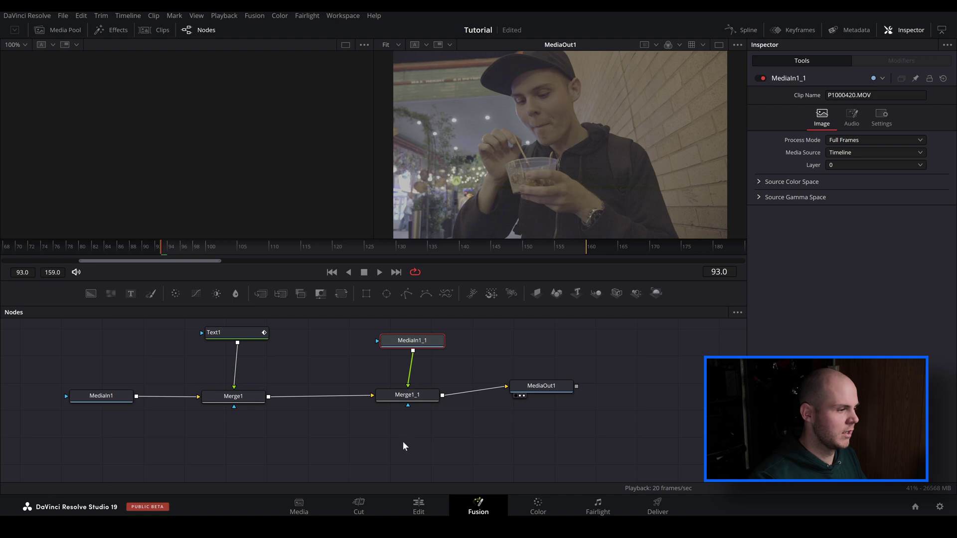
{"action": "left_click_drag", "start_coordinate": [411, 342], "coordinate": [404, 332]}
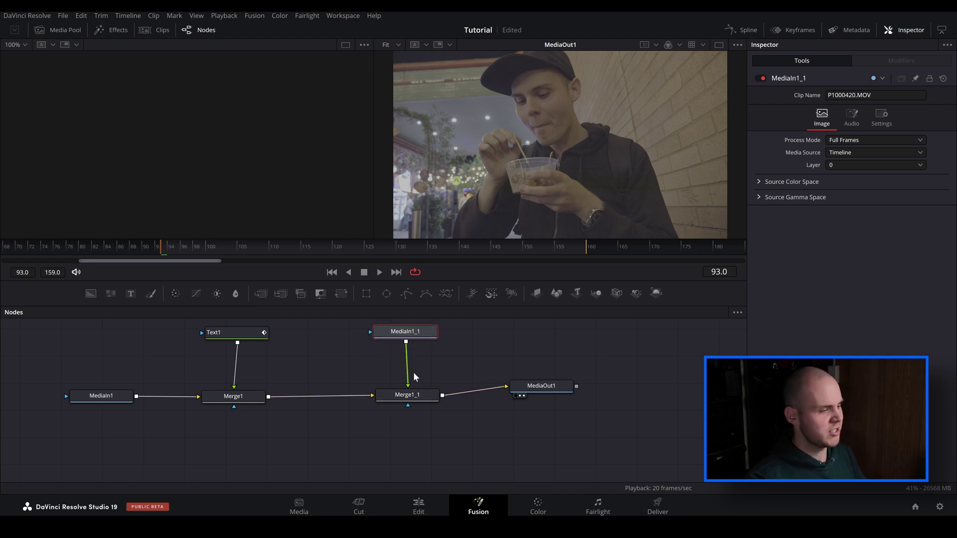
{"action": "scroll", "coordinate": [416, 388], "scroll_direction": "up", "scroll_amount": 2}
{"action": "left_click_drag", "start_coordinate": [406, 364], "coordinate": [409, 350]}
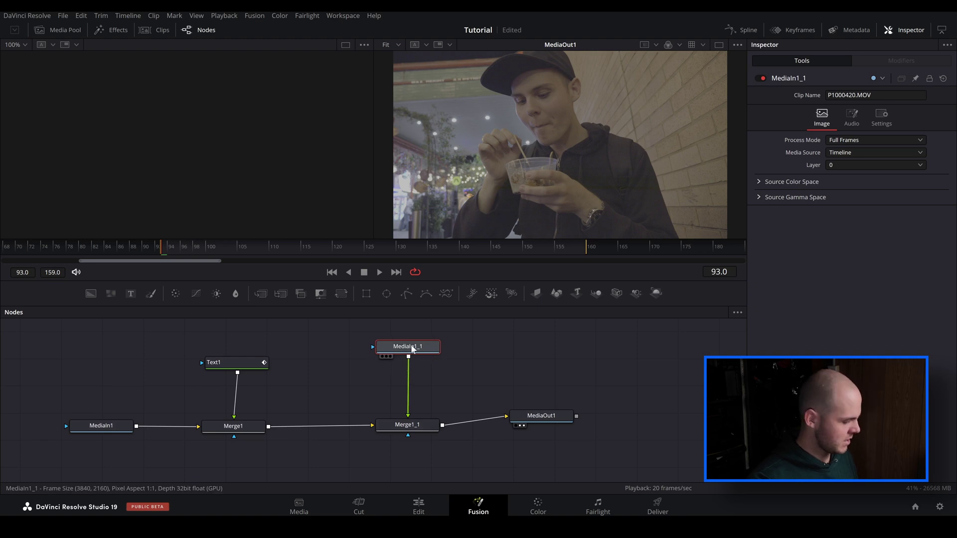
Step: Insert a MagicMask1 node after MediaIn1_1 and stroke over the person to mask them
{"action": "key", "text": "shift+space"}
{"action": "type", "text": "Magic Mask"}
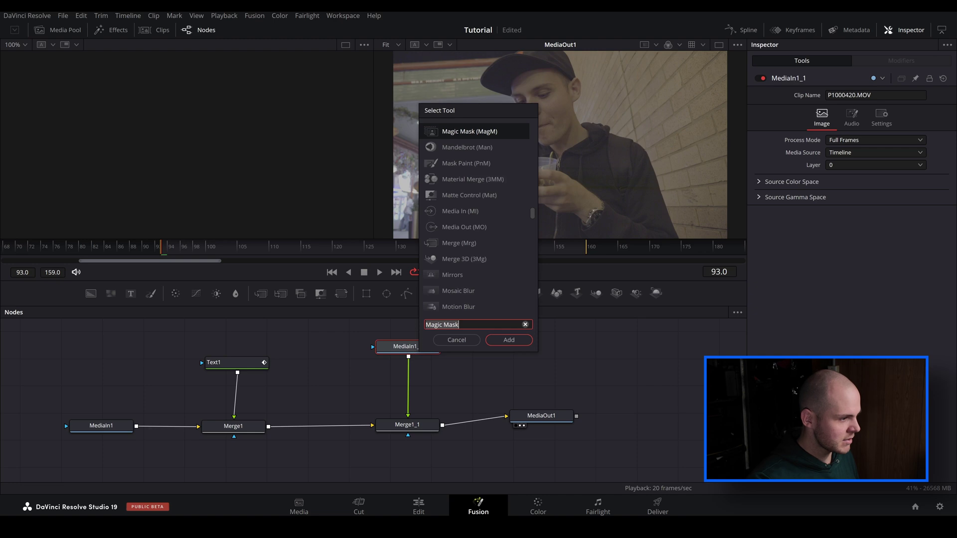
{"action": "left_click", "coordinate": [505, 341]}
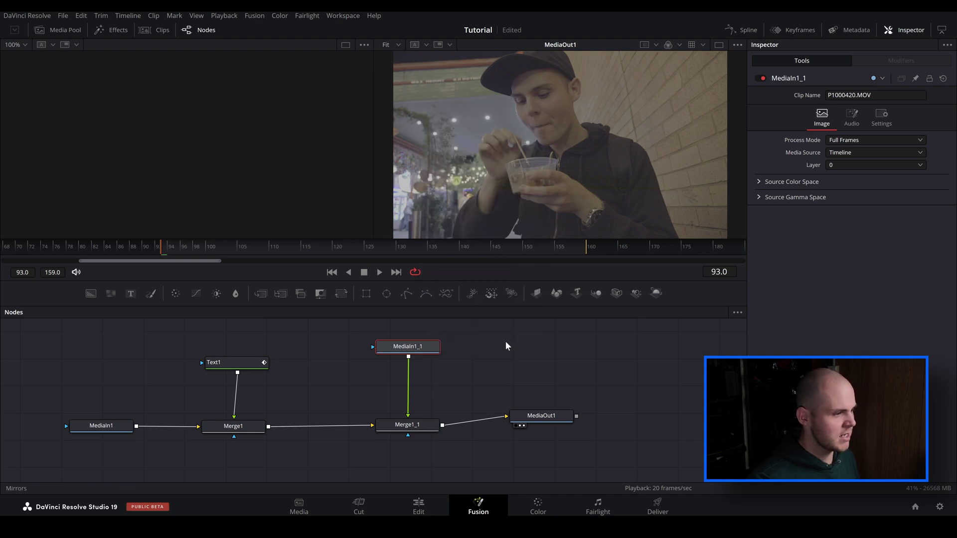
{"action": "left_click_drag", "start_coordinate": [421, 383], "coordinate": [434, 387]}
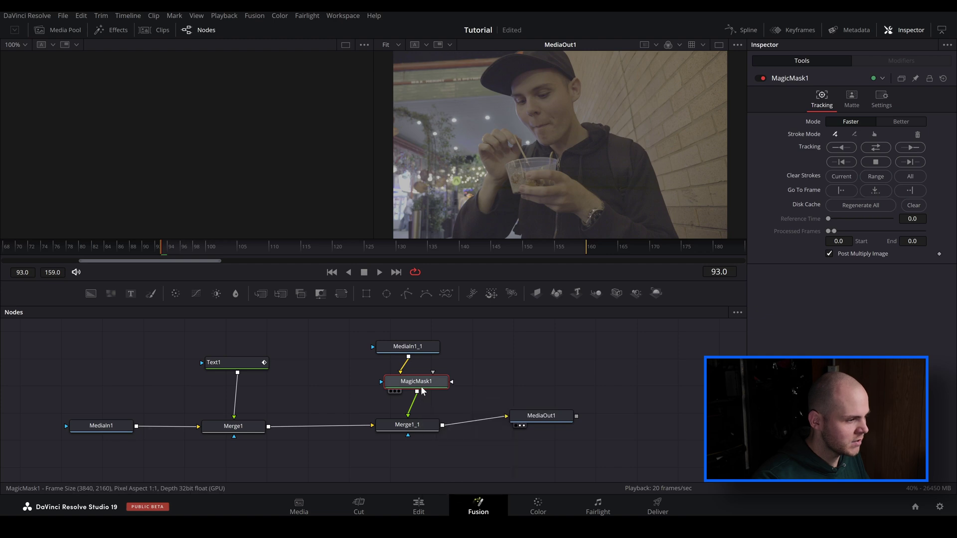
{"action": "left_click_drag", "start_coordinate": [421, 390], "coordinate": [414, 391]}
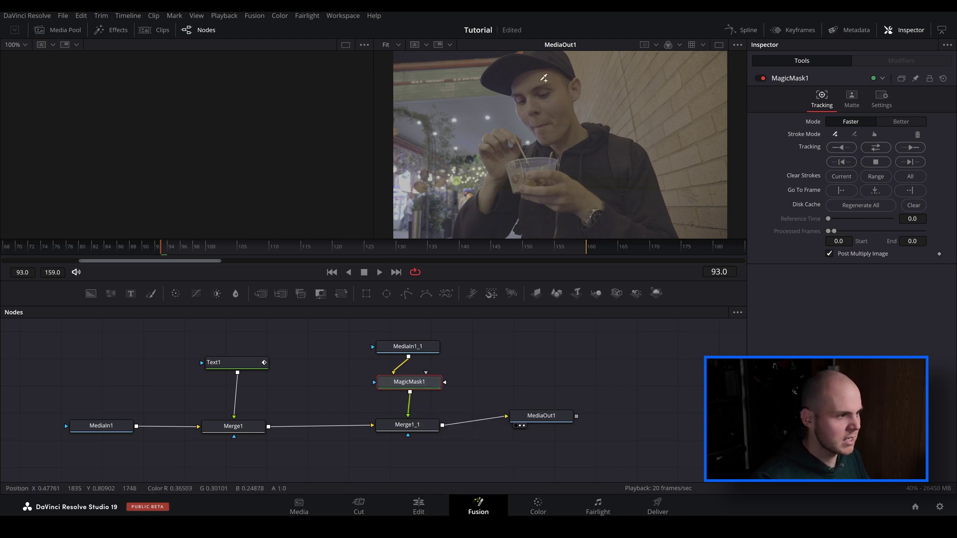
{"action": "scroll", "coordinate": [540, 78], "scroll_direction": "up", "scroll_amount": 1}
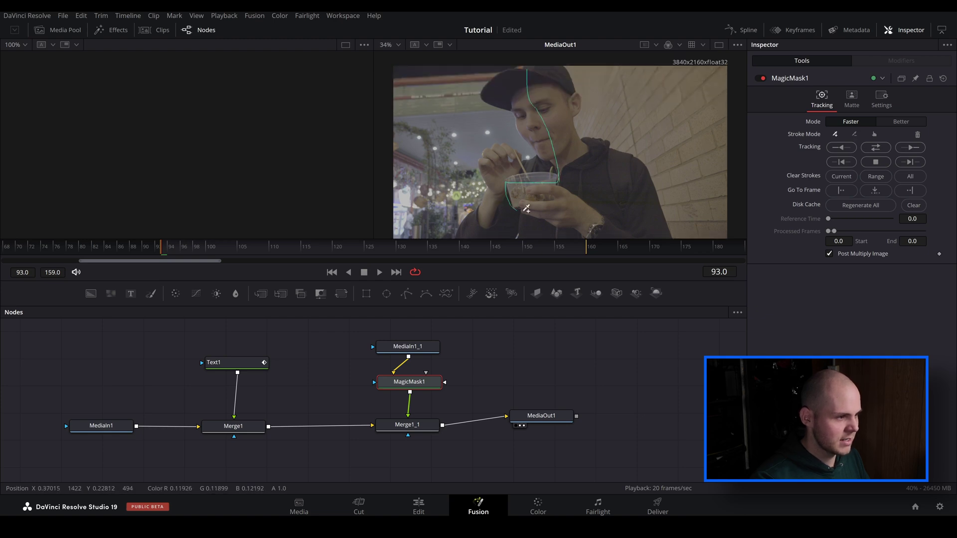
{"action": "left_click_drag", "start_coordinate": [614, 219], "coordinate": [636, 237]}
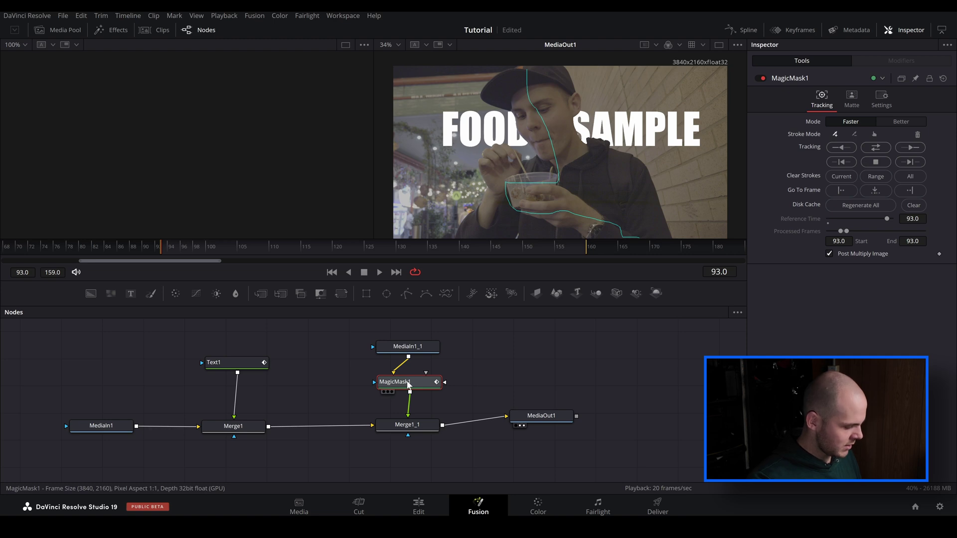
Step: Show the MagicMask1 cutout in one viewer beside the MediaOut1 composite, then reselect MagicMask1
{"action": "key", "text": "2"}
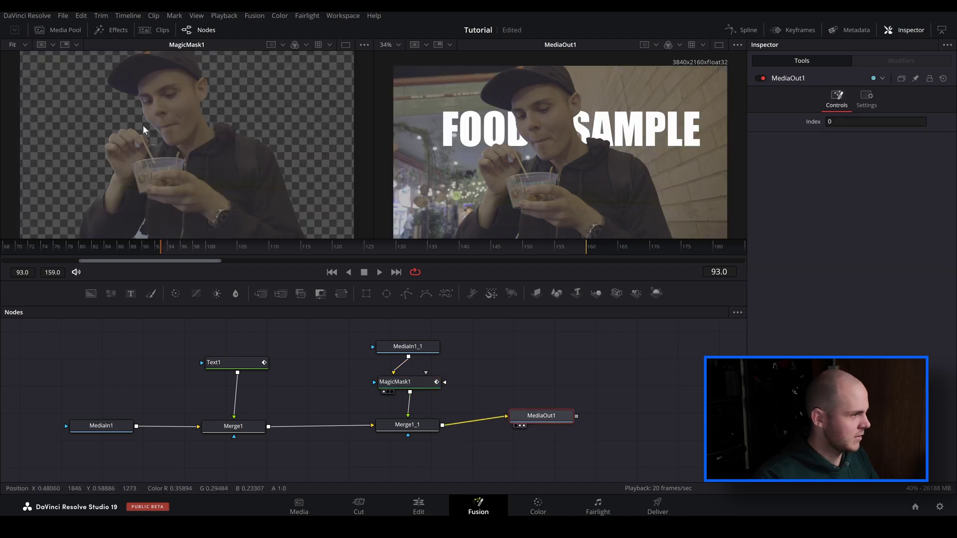
{"action": "scroll", "coordinate": [157, 198], "scroll_direction": "down", "scroll_amount": 3}
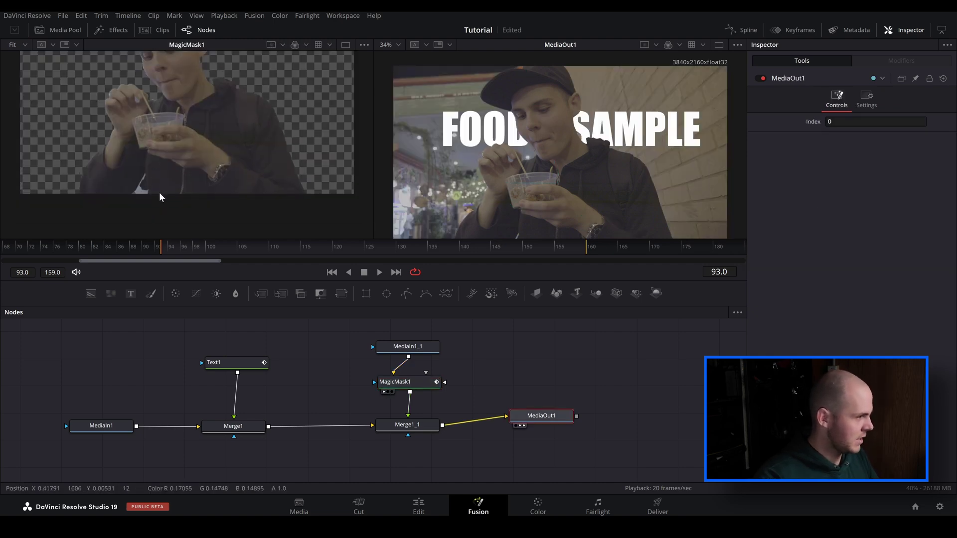
{"action": "scroll", "coordinate": [170, 116], "scroll_direction": "up", "scroll_amount": 4}
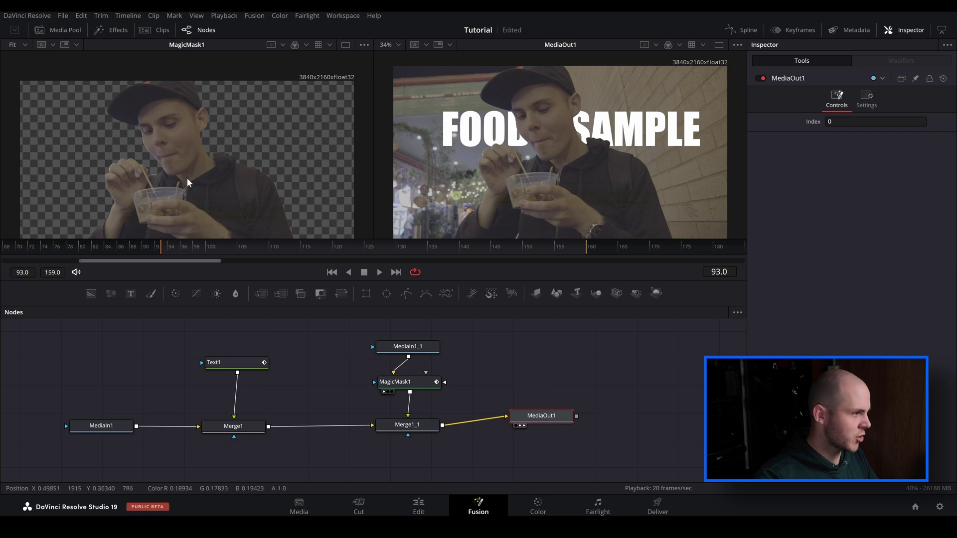
{"action": "scroll", "coordinate": [251, 108], "scroll_direction": "down", "scroll_amount": 1}
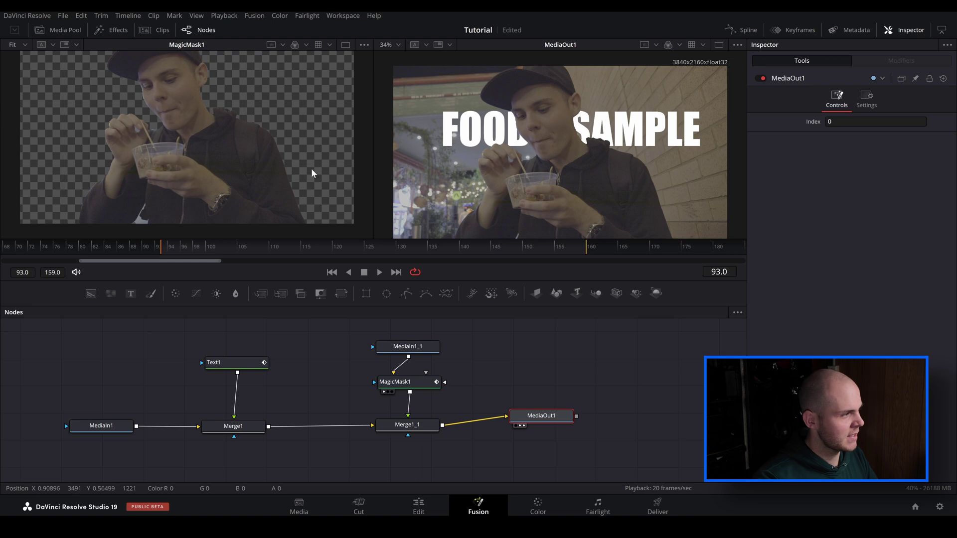
{"action": "scroll", "coordinate": [119, 119], "scroll_direction": "up", "scroll_amount": 1}
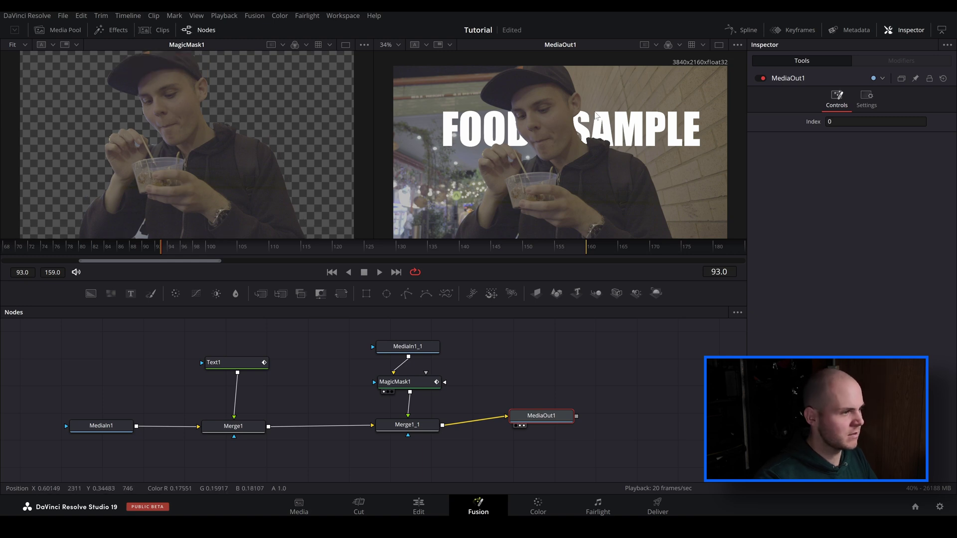
{"action": "left_click", "coordinate": [397, 382]}
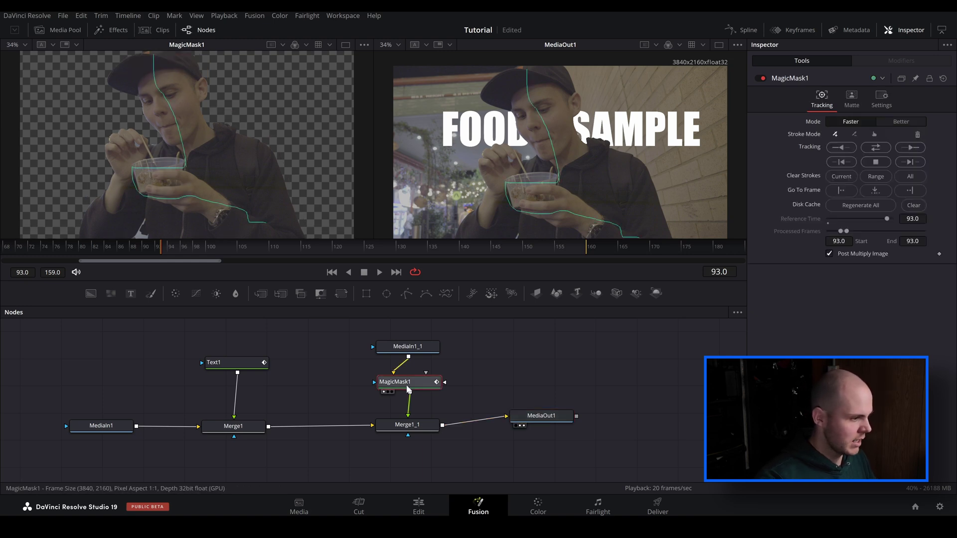
Step: Track the Magic Mask from frame 93 through 159 and play back the result
{"action": "left_click", "coordinate": [880, 146]}
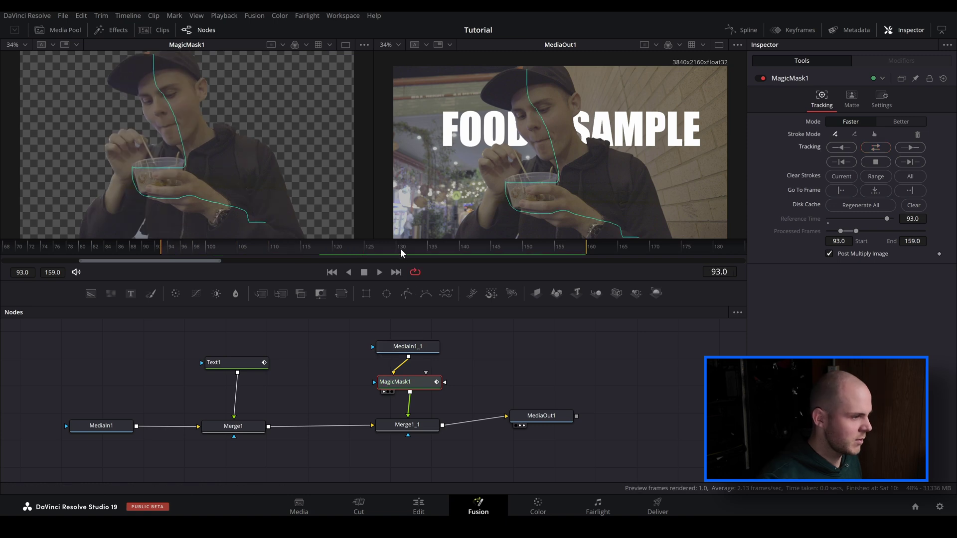
{"action": "key", "text": "space"}
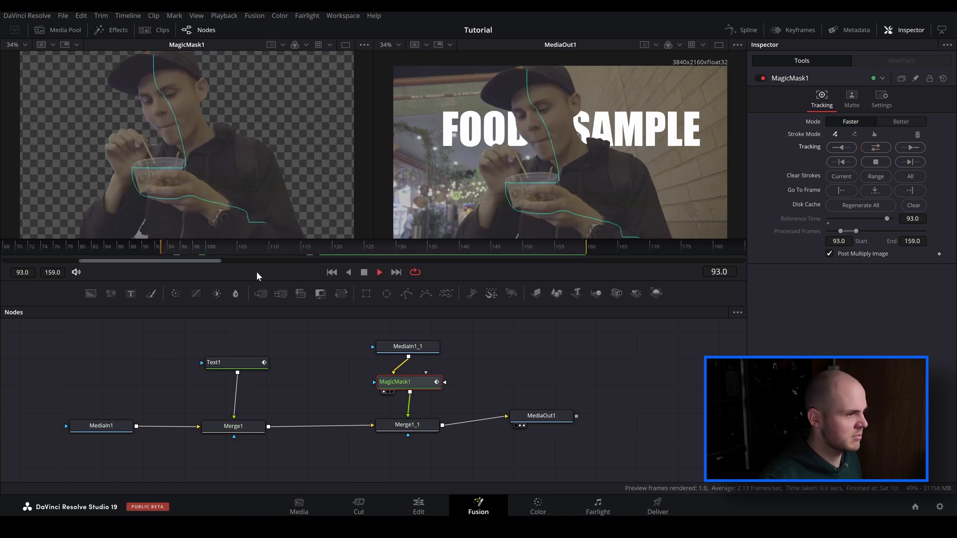